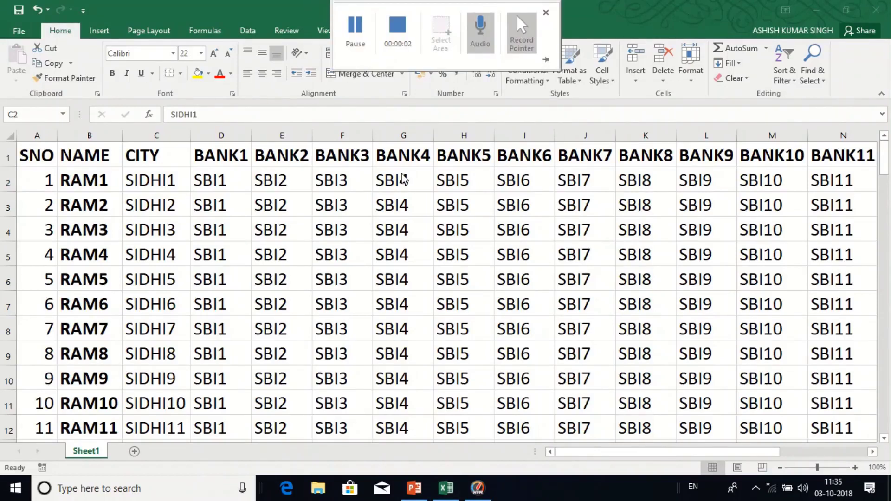
# Switch the ribbon to the View tab for the SNO–BANK11 bank worksheet
pyautogui.click(325, 31)
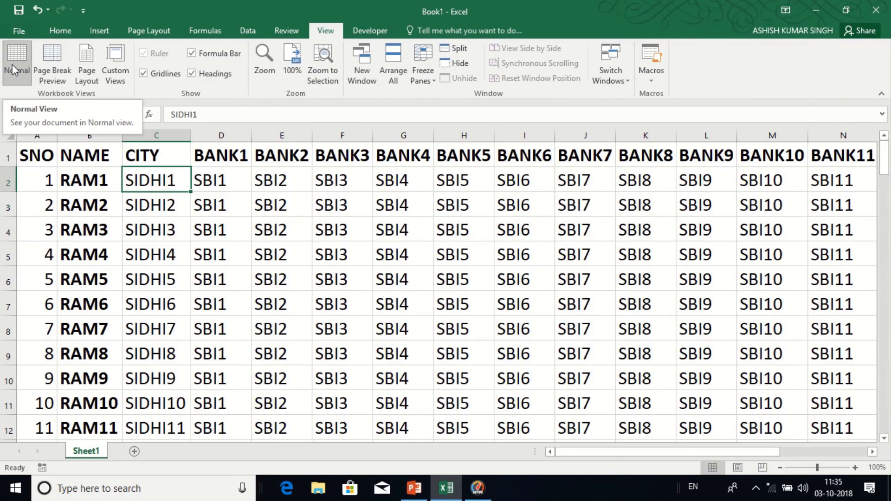
# Switch to Page Break Preview and scroll down to inspect the Page 1, 6 and 11 boundaries
pyautogui.click(52, 71)
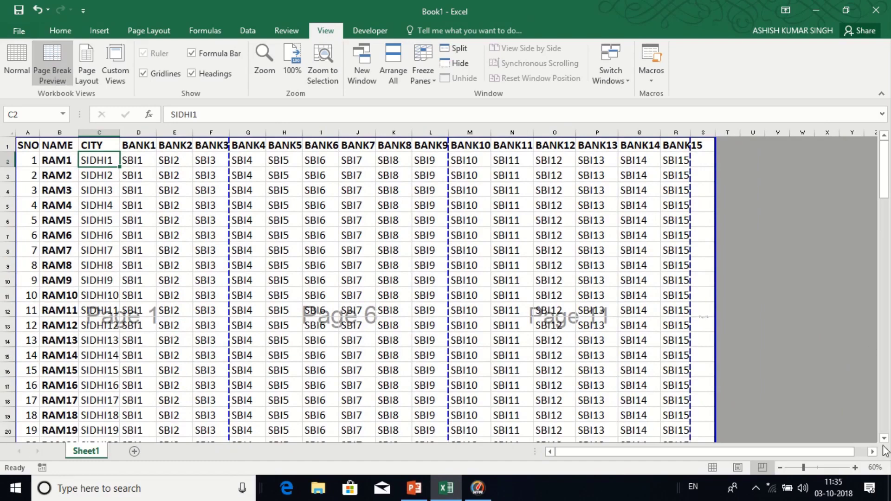
pyautogui.scroll(-4, 884, 440)
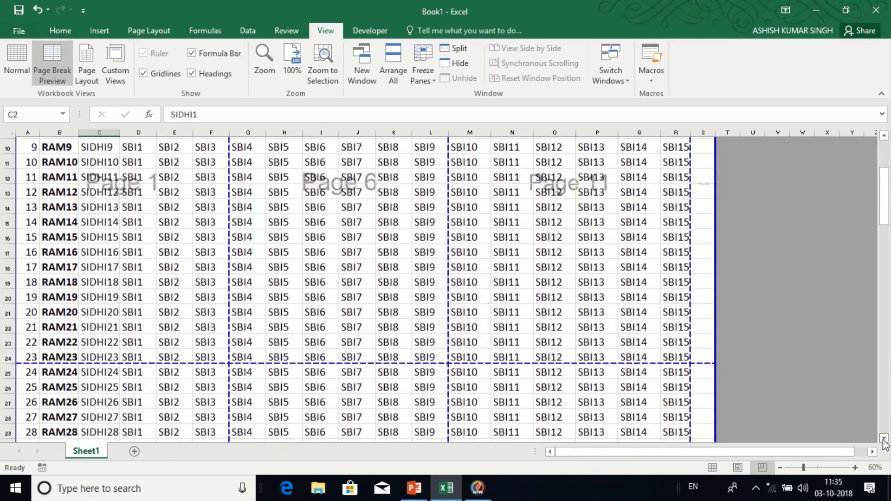
pyautogui.scroll(-3, 883, 440)
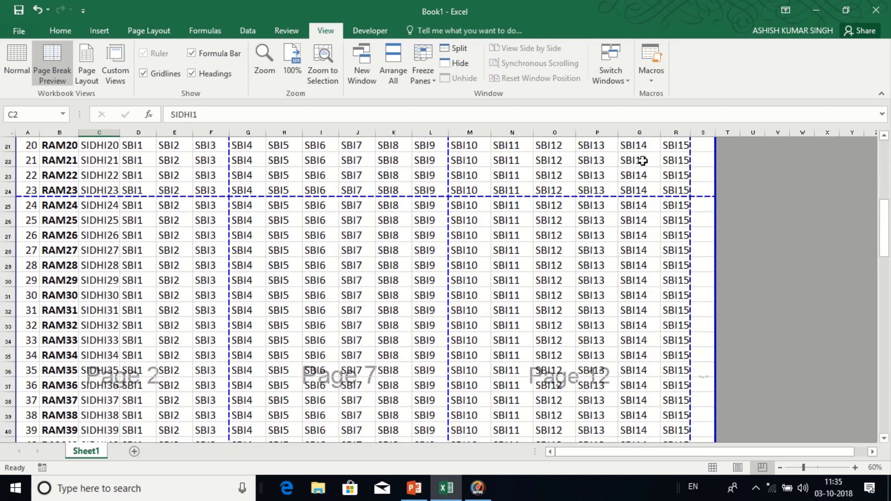
pyautogui.moveTo(884, 136); pyautogui.dragTo(884, 135)
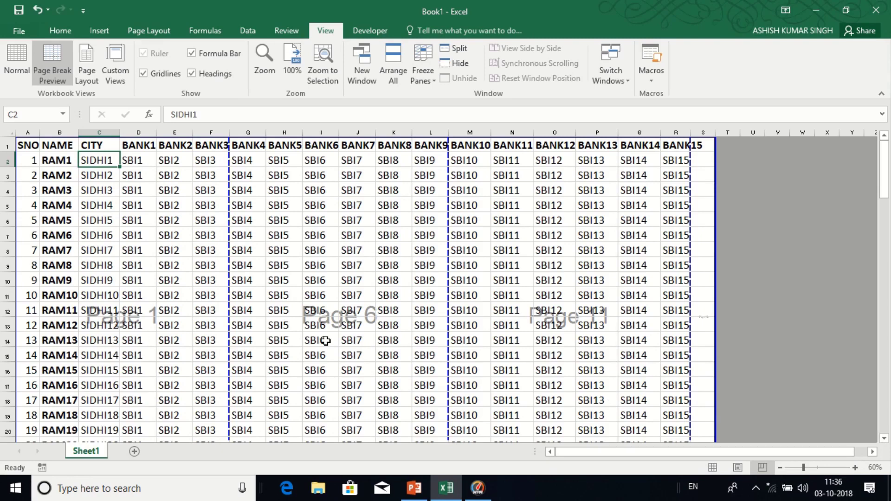
# Check the 16-page print preview with Ctrl+P, then return the sheet to Normal view
pyautogui.hotkey('ctrl', 'p')
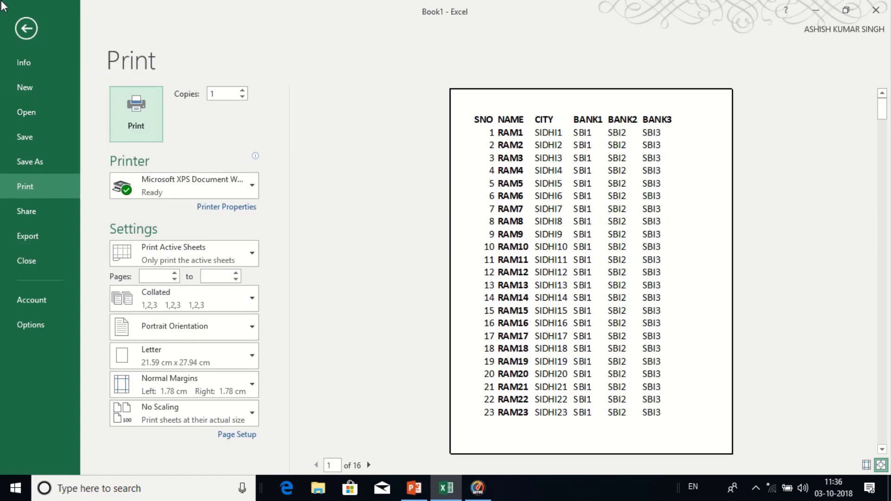
pyautogui.click(19, 18)
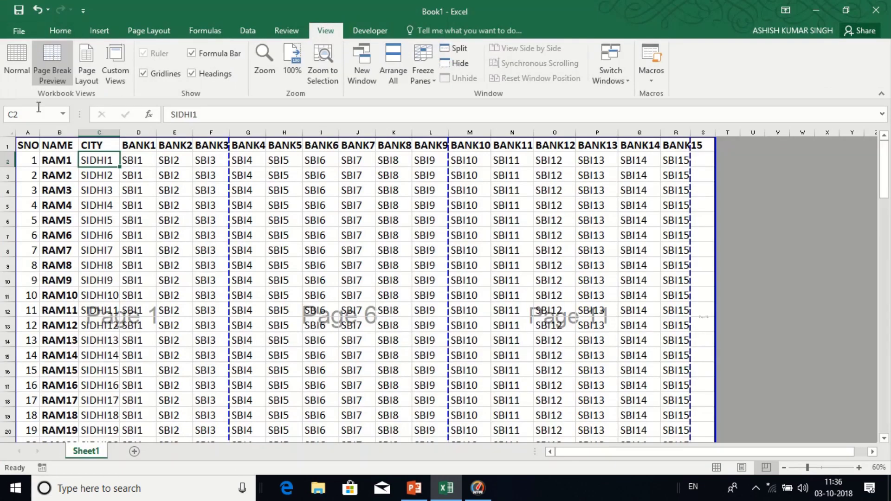
pyautogui.click(16, 72)
# Switch the bank sheet to Page Layout view, showing page 1 of 16 with an empty header
pyautogui.moveTo(303, 4)
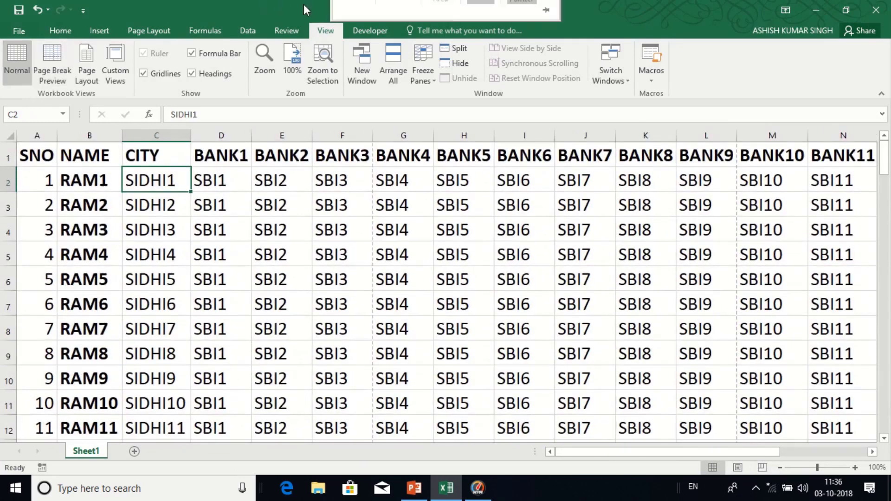
pyautogui.click(355, 44)
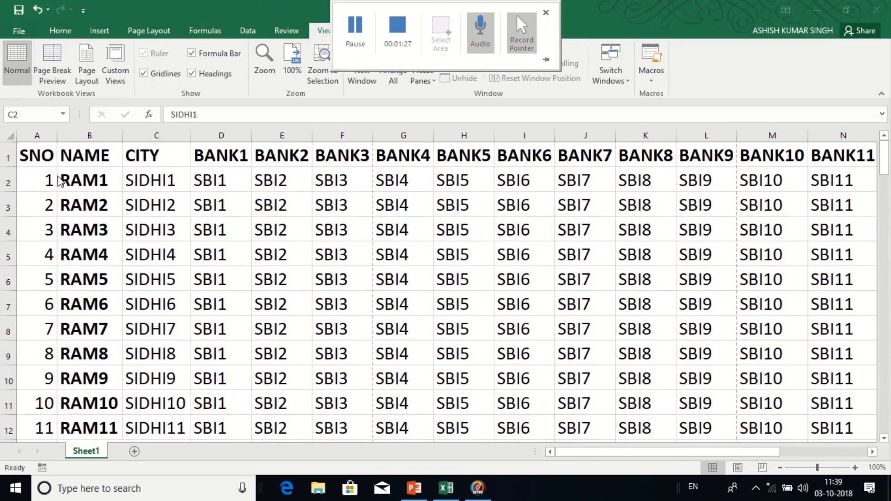
pyautogui.click(87, 81)
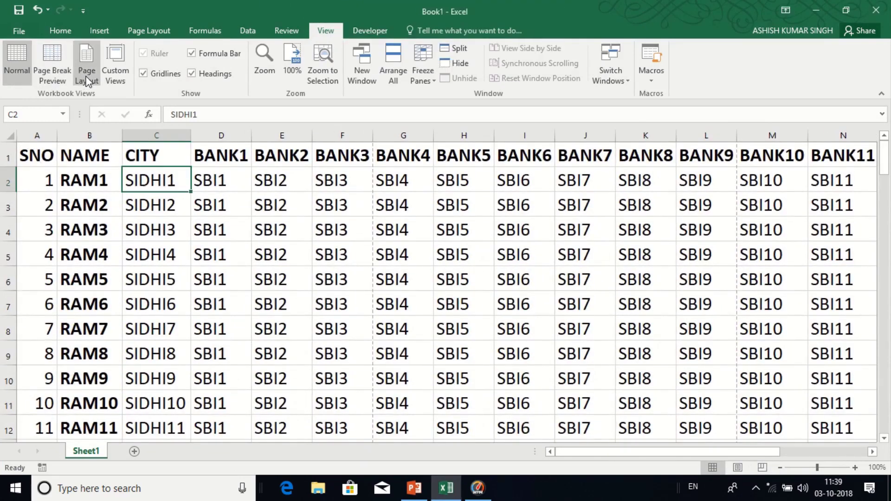
pyautogui.click(87, 82)
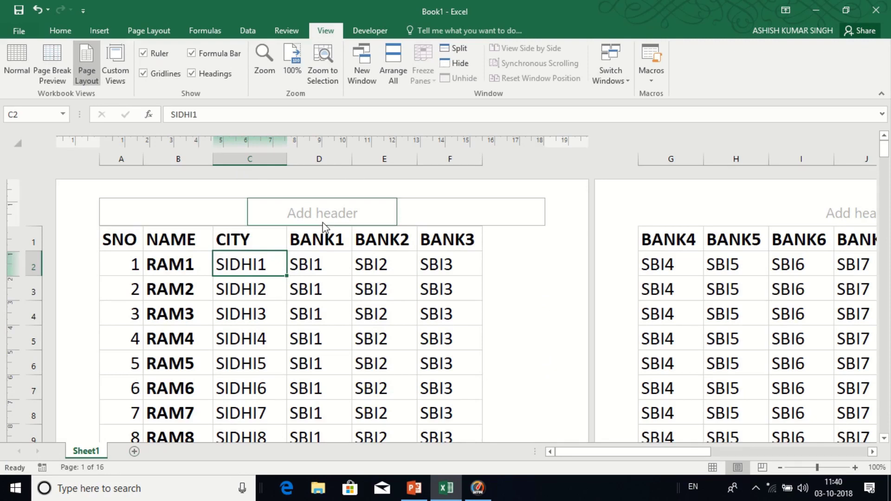
pyautogui.click(102, 31)
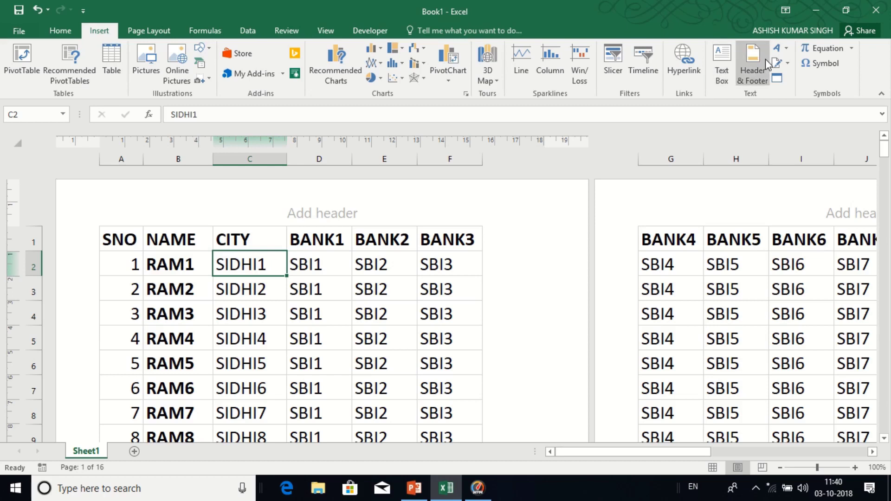
pyautogui.click(319, 29)
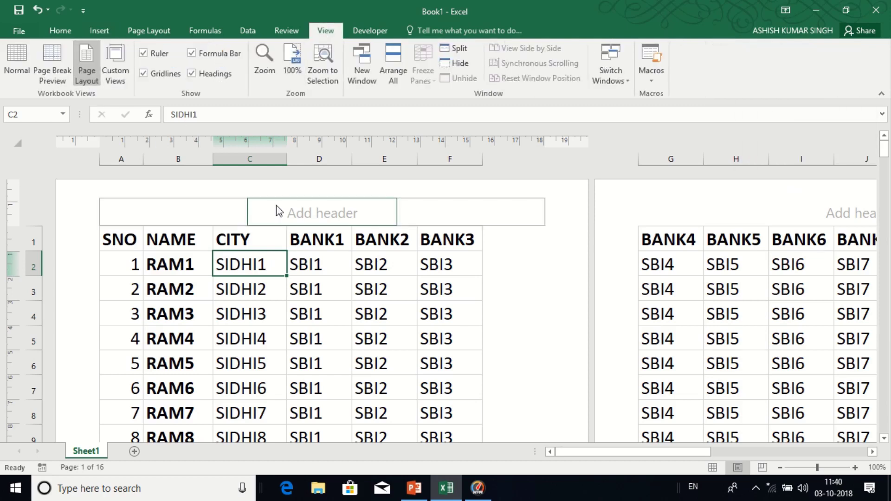
# Enter EDKASH KENDRA SIDHI in the centre page header and click a cell to finish
pyautogui.click(302, 208)
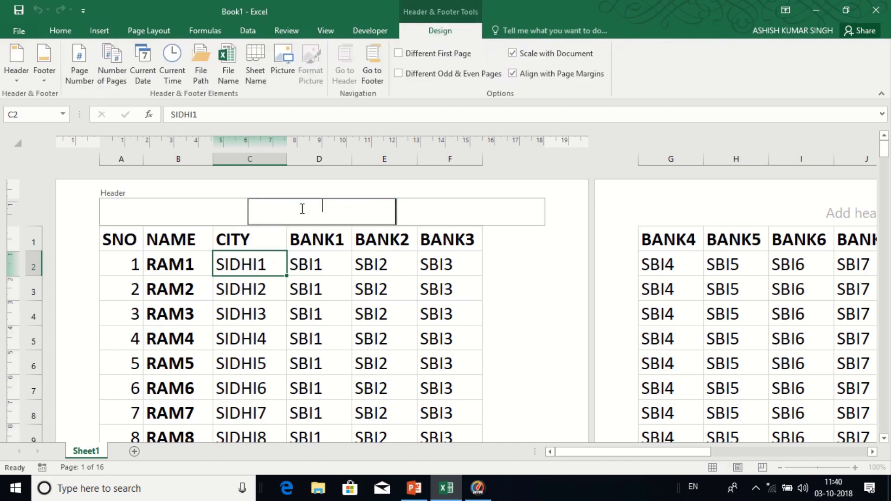
pyautogui.write('E')
pyautogui.press('BackSpace')
pyautogui.write('EDKASH KENDRA SIDHI')
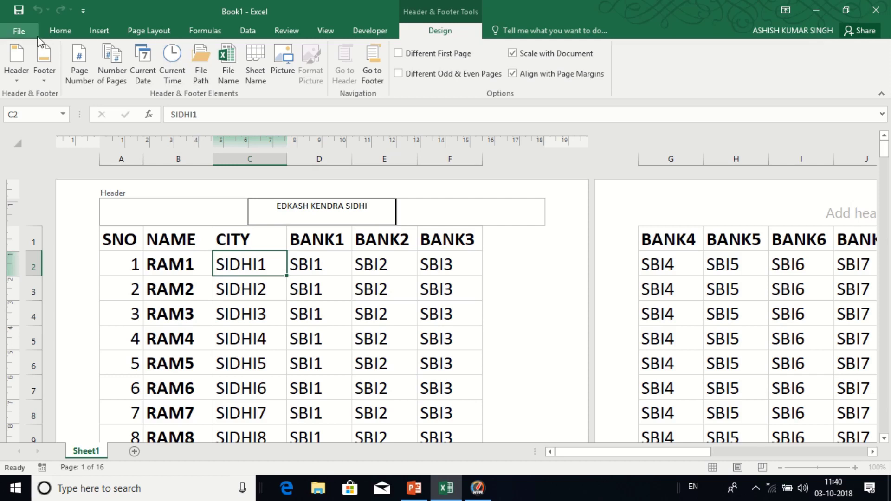
pyautogui.click(334, 32)
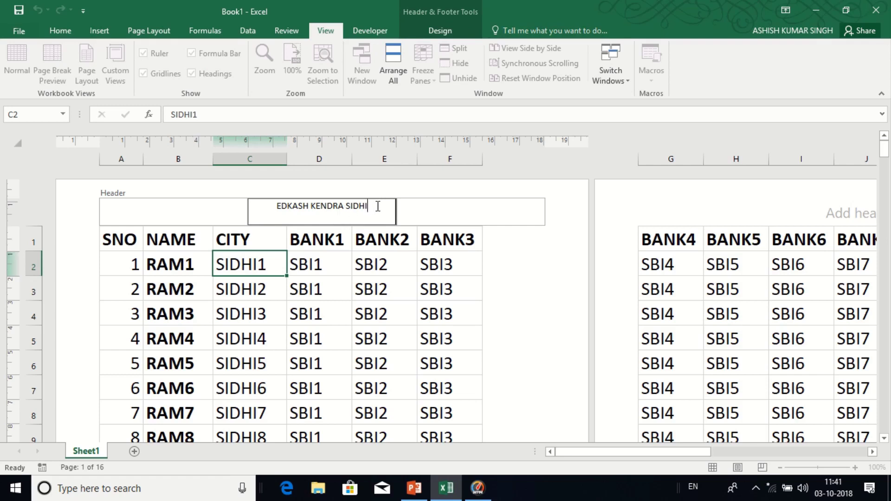
pyautogui.click(322, 288)
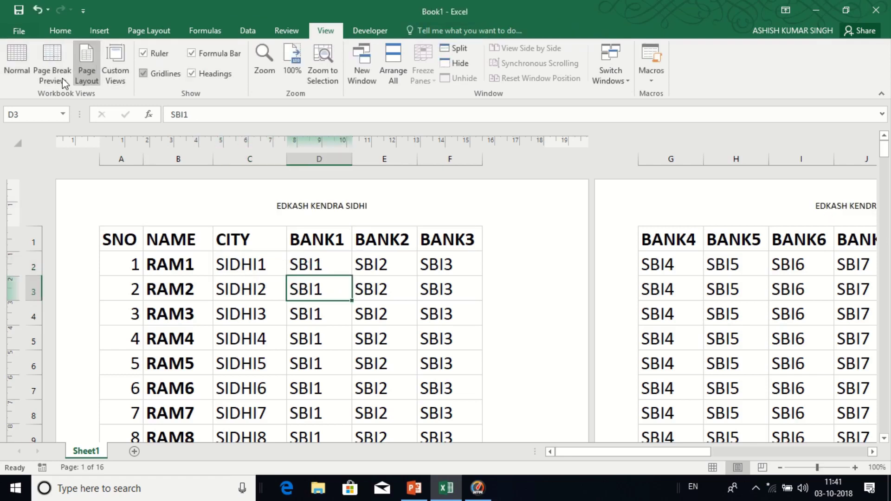
# Return to Normal view, jump to A1 with Ctrl+Home, then select cells A1 and A11
pyautogui.click(13, 83)
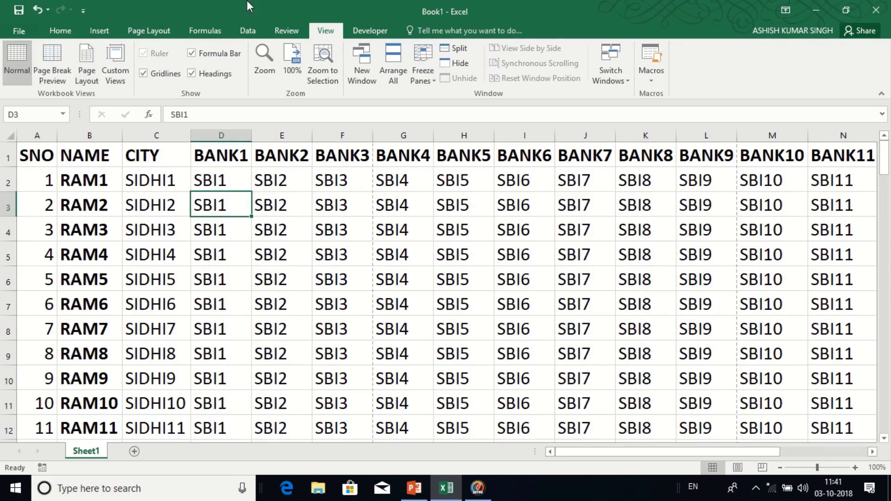
pyautogui.hotkey('ctrl', 'Home')
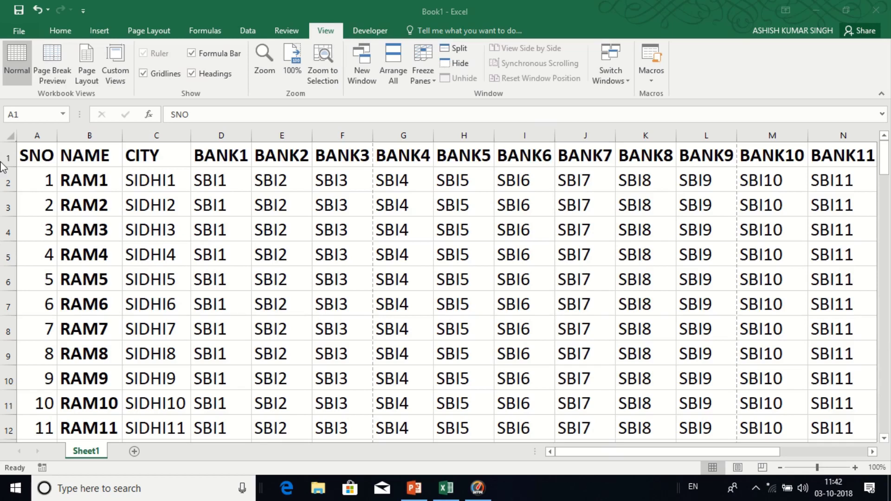
pyautogui.click(45, 163)
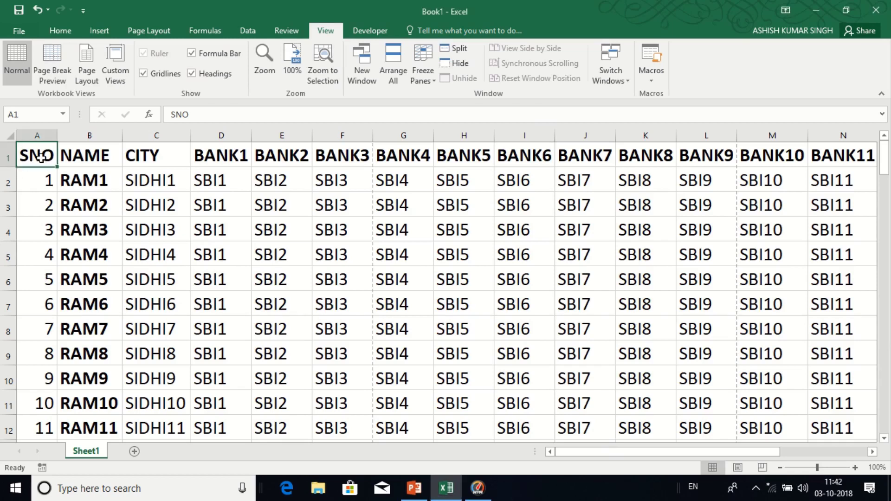
pyautogui.click(33, 402)
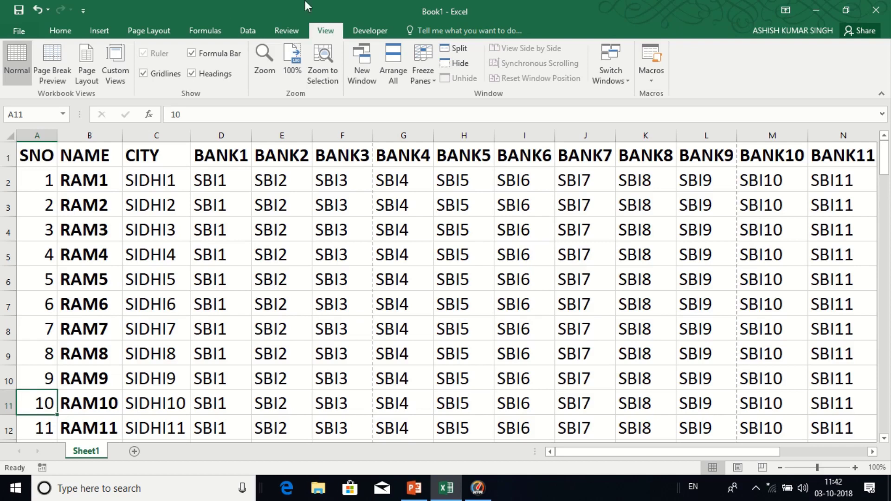
pyautogui.moveTo(338, 7)
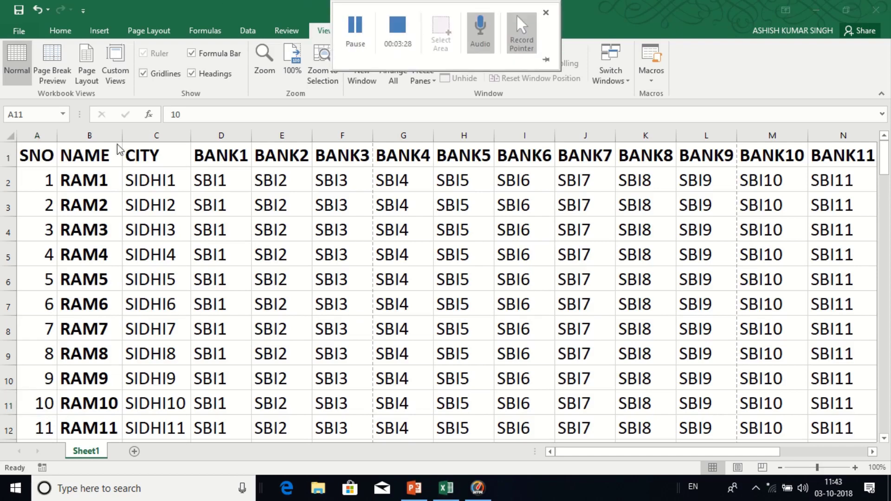
# Add a new custom view named AQ from the Custom Views dialog
pyautogui.click(116, 78)
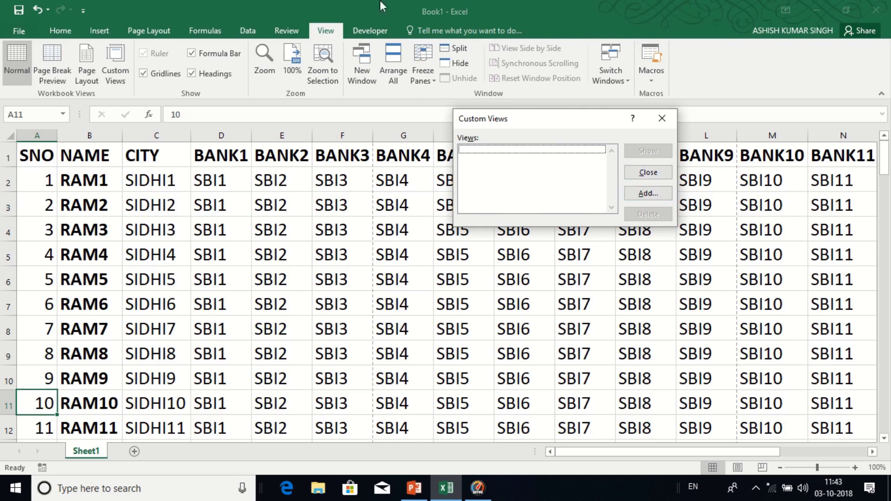
pyautogui.click(642, 196)
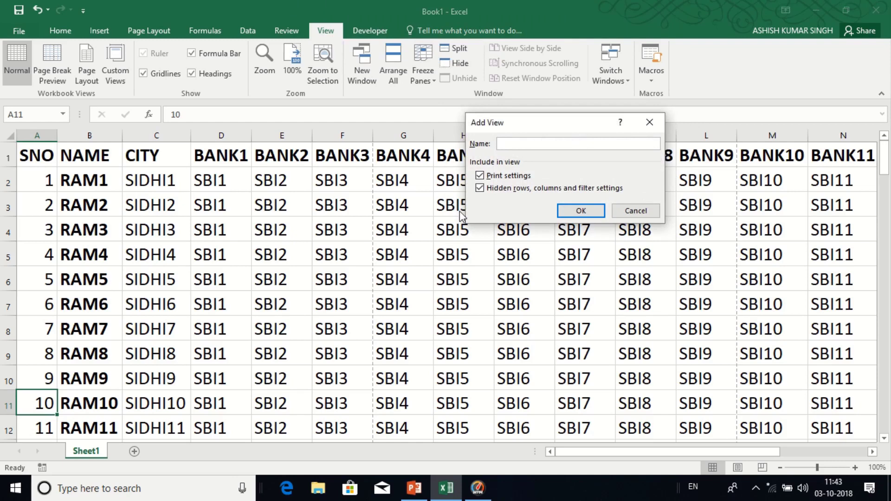
pyautogui.write('AQ')
pyautogui.moveTo(516, 14)
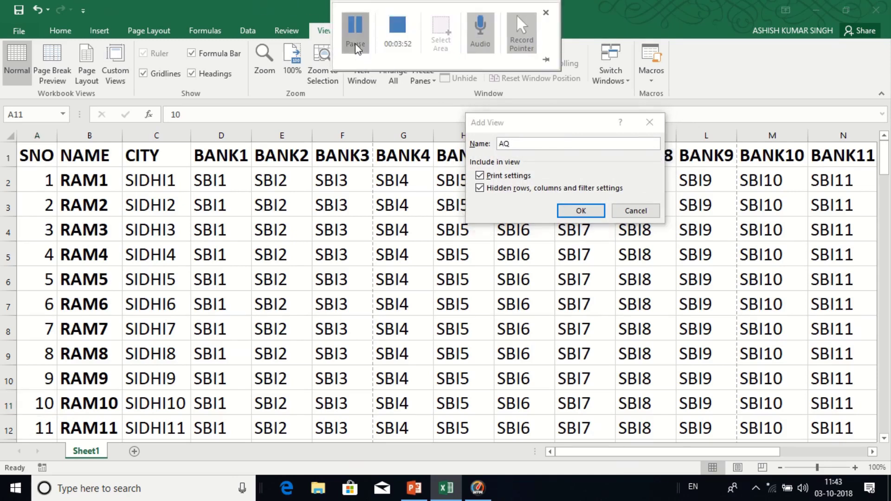
pyautogui.click(581, 212)
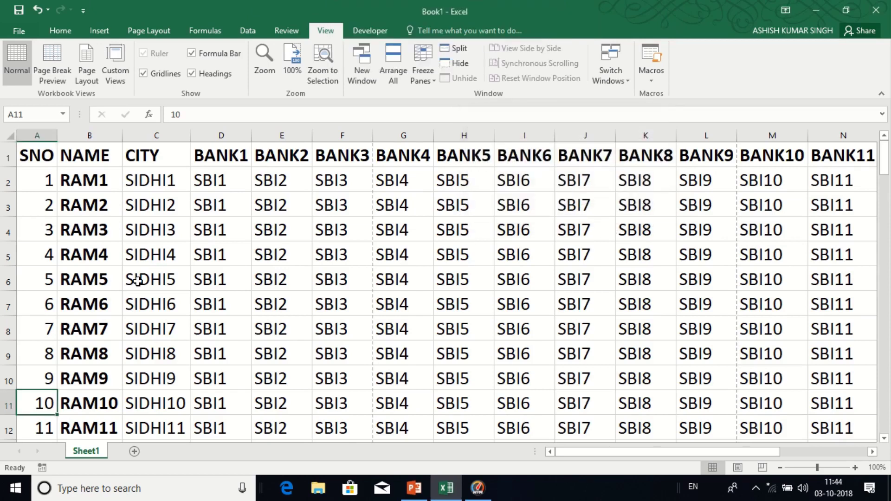
# Move to cell F3, then show the saved custom view AQ to restore its position
pyautogui.click(336, 205)
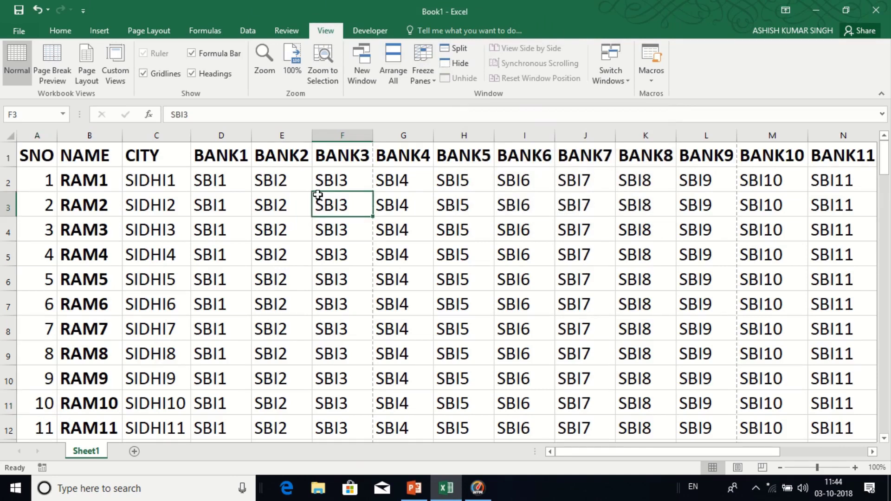
pyautogui.click(115, 65)
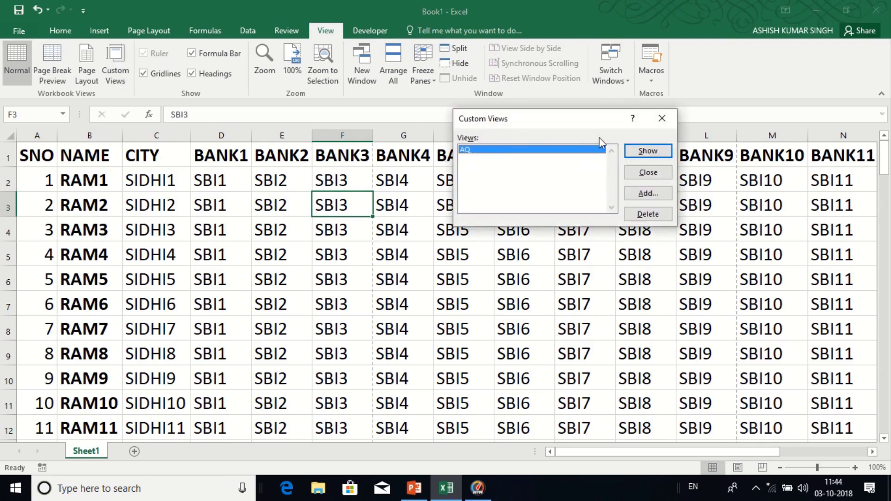
pyautogui.click(645, 156)
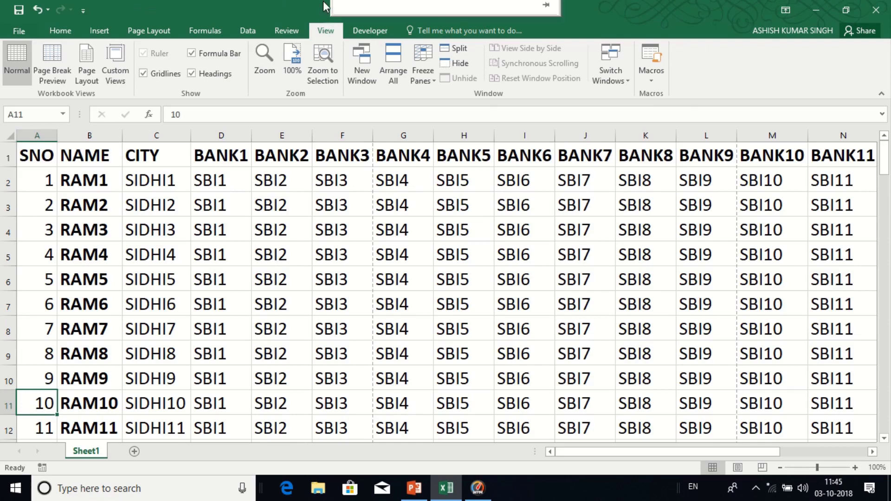
pyautogui.moveTo(357, 35)
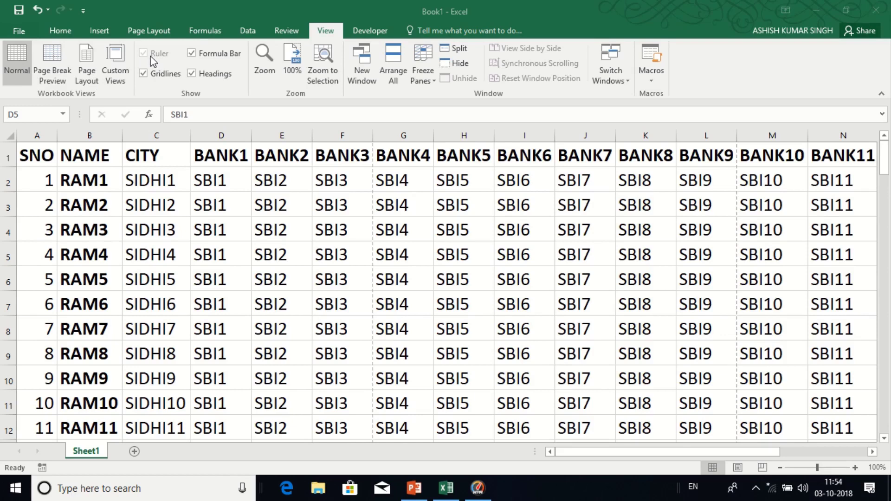
pyautogui.click(91, 71)
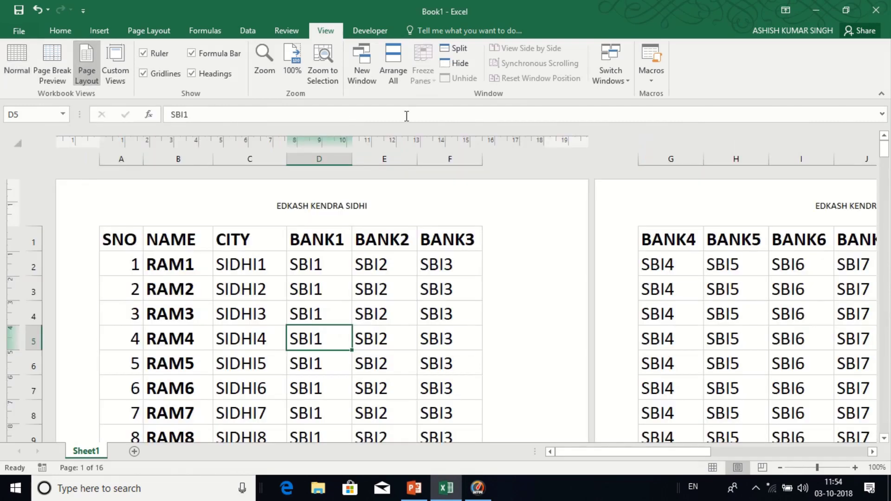
pyautogui.moveTo(414, 5)
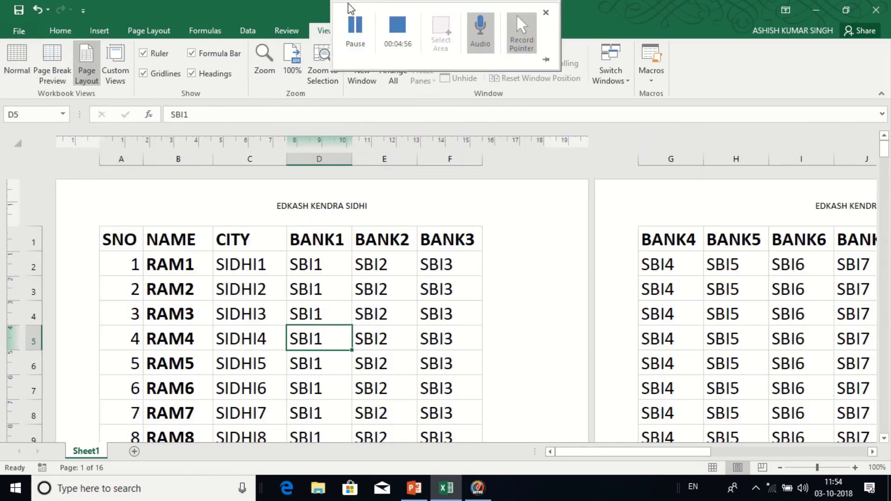
pyautogui.click(353, 33)
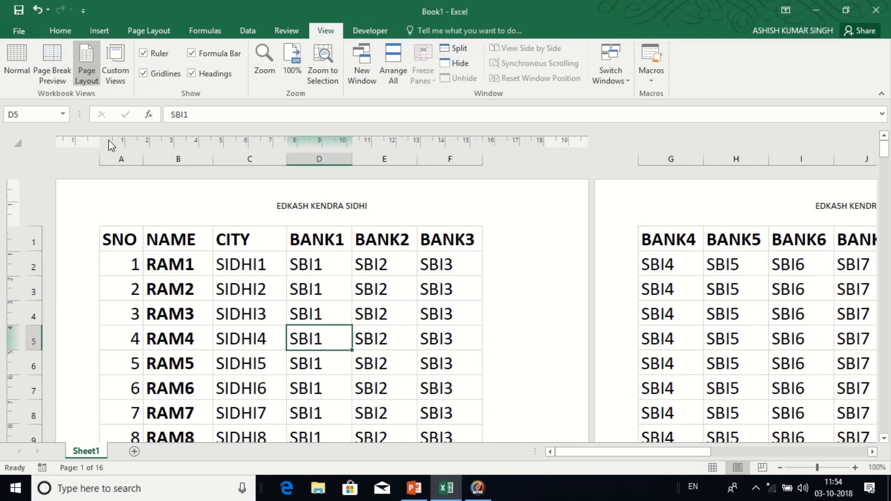
# Toggle the Ruler off and back on, then switch the sheet to Normal view
pyautogui.click(143, 54)
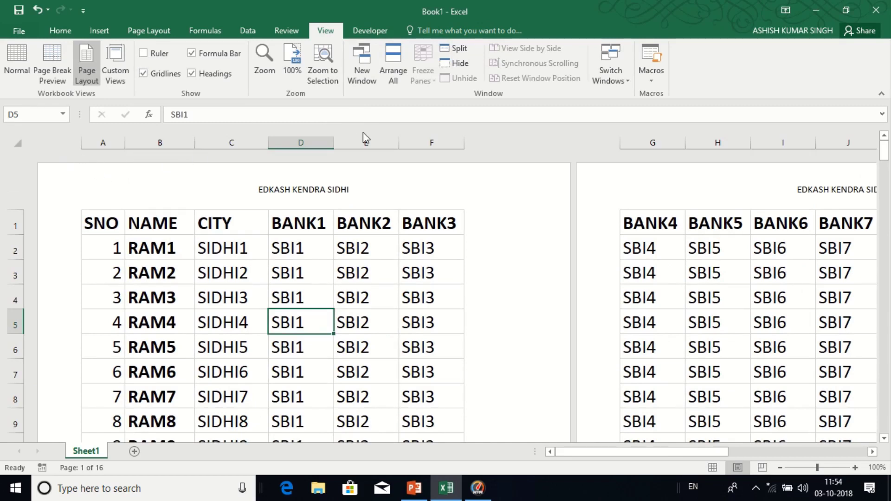
pyautogui.click(142, 54)
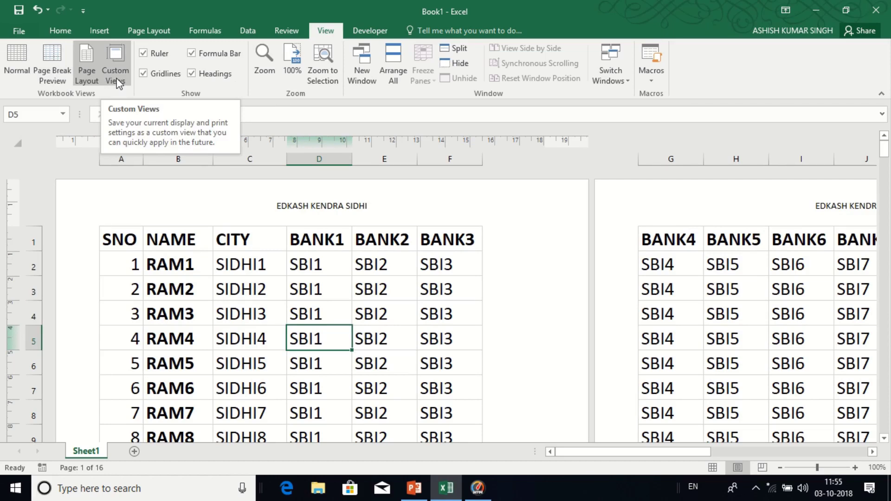
pyautogui.click(20, 70)
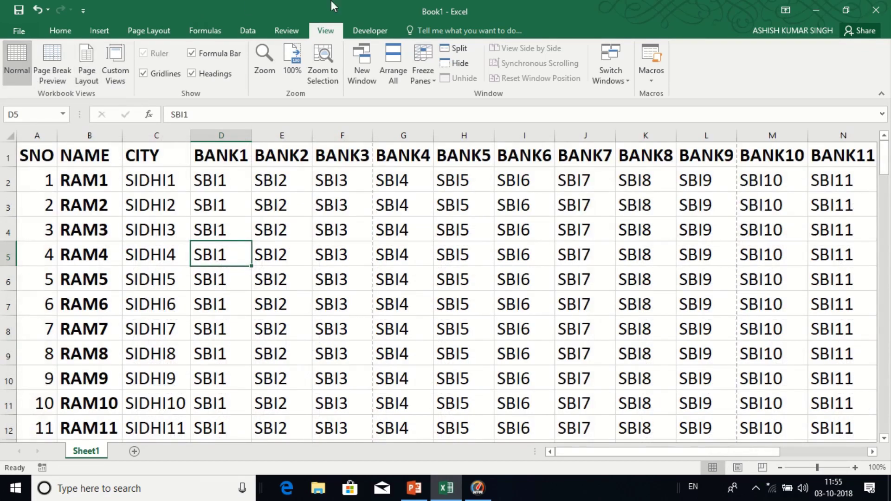
# Hide gridlines and move the active cell from C3 through C2, G2, G4 to B4
pyautogui.moveTo(330, 1)
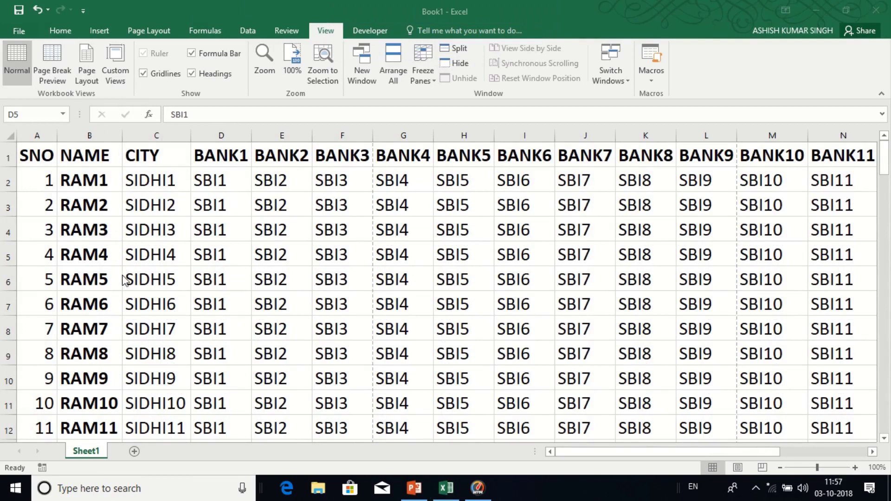
pyautogui.click(146, 77)
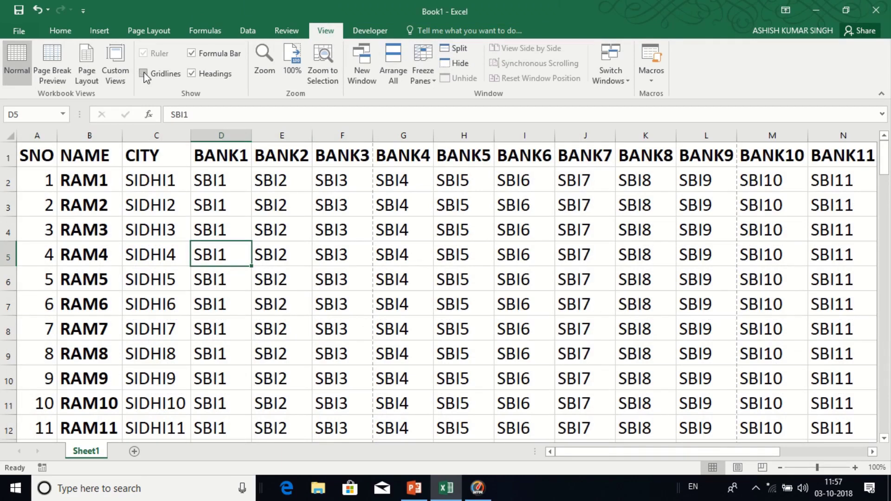
pyautogui.click(145, 74)
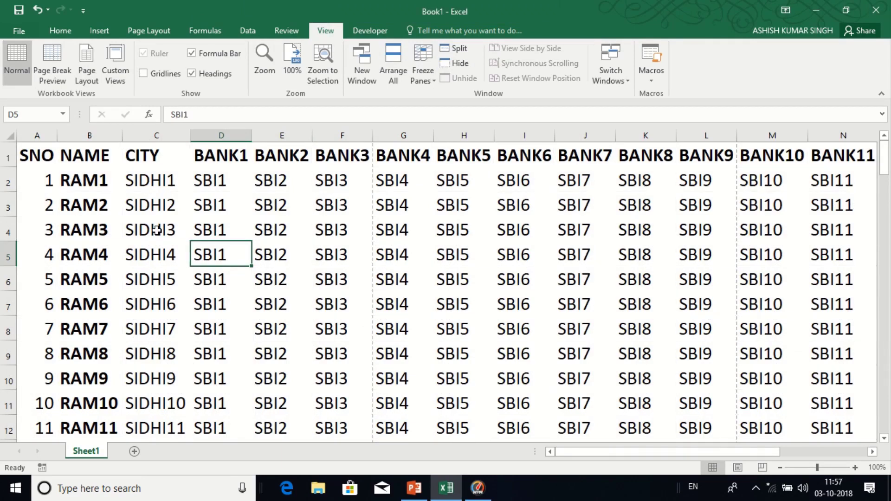
pyautogui.click(169, 194)
pyautogui.press('Up')
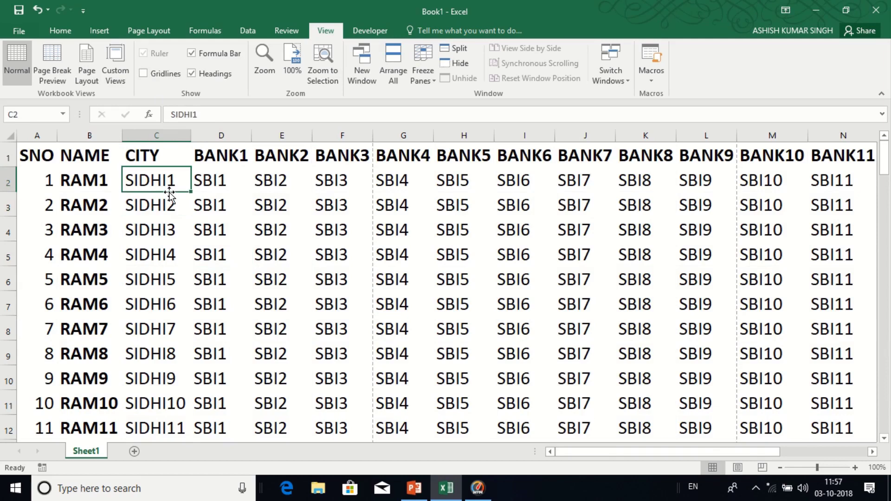
pyautogui.press('Right')
pyautogui.press('Right')
pyautogui.press('Right')
pyautogui.press('Right')
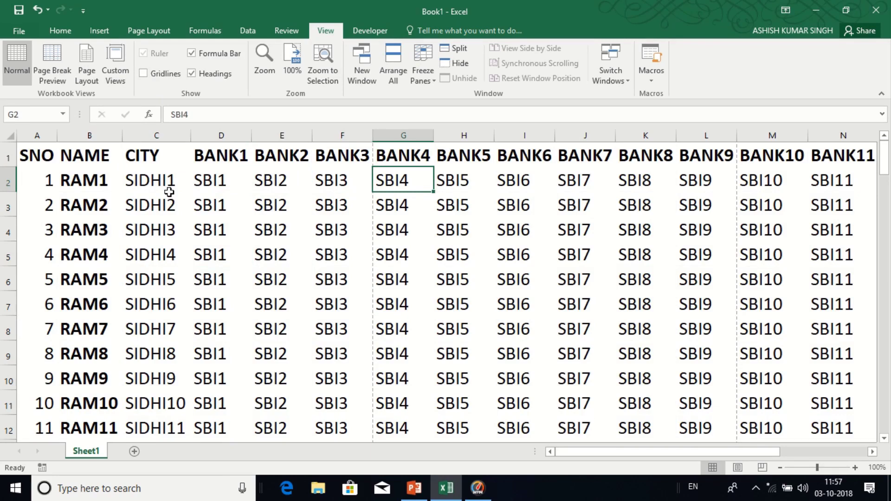
pyautogui.press('Down')
pyautogui.press('Down')
pyautogui.press('Left')
pyautogui.press('Left')
pyautogui.press('Left')
pyautogui.press('Left')
pyautogui.press('Left')
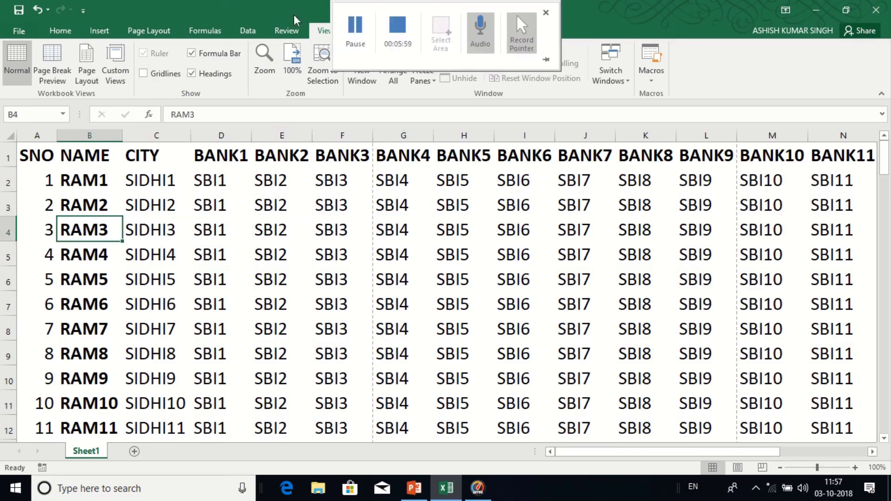
# Turn gridlines back on and open the print preview showing page 1 of 16
pyautogui.click(351, 45)
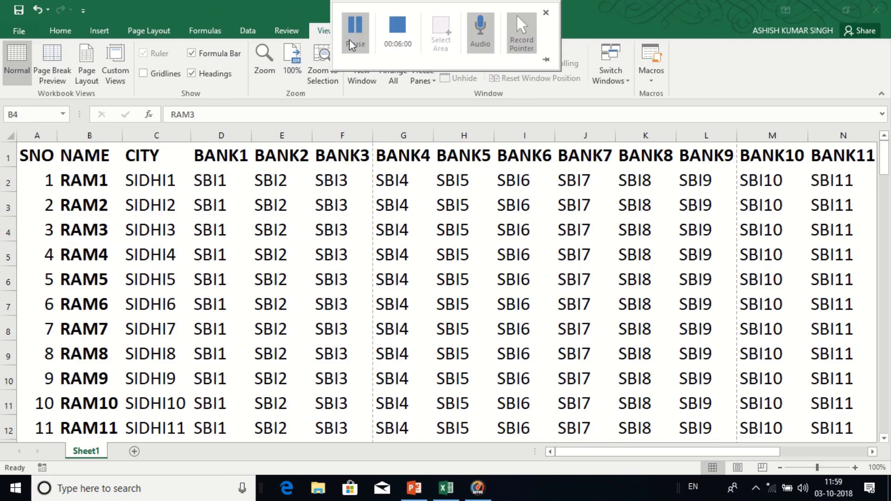
pyautogui.click(143, 74)
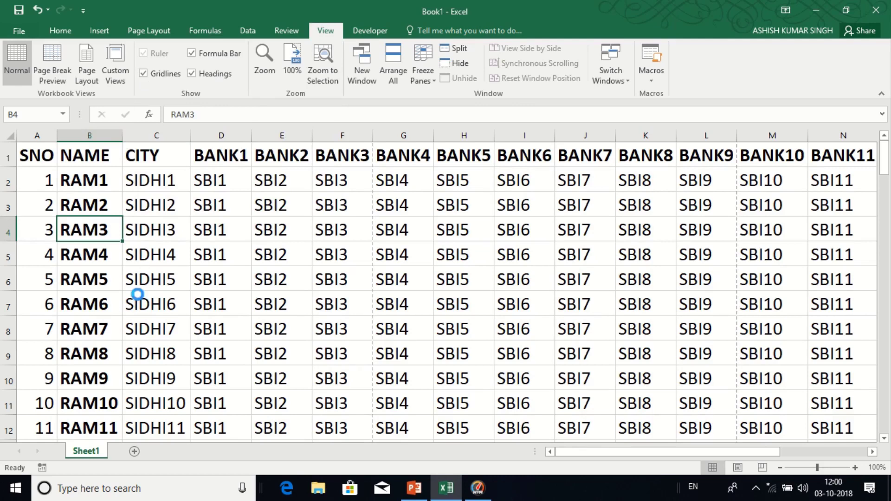
pyautogui.hotkey('ctrl', 'p')
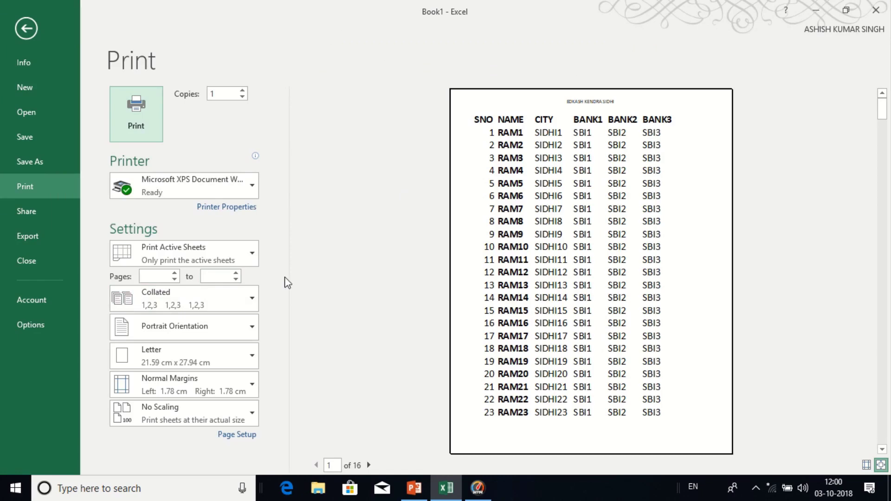
# Leave the Backstage print preview and go back to the bank worksheet's normal view
pyautogui.click(27, 28)
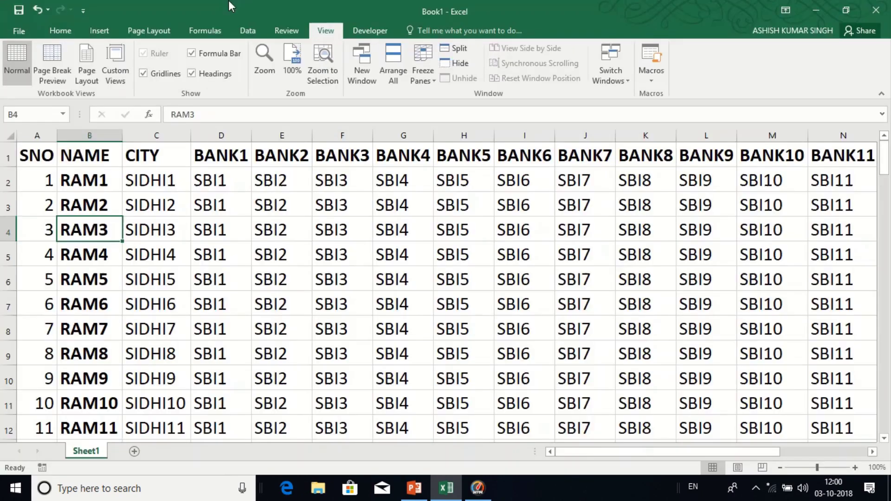
pyautogui.moveTo(352, 5)
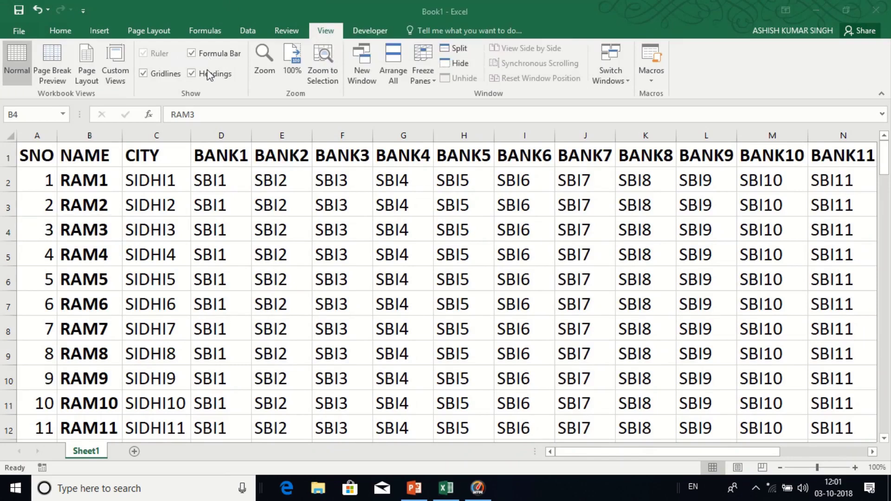
pyautogui.click(200, 113)
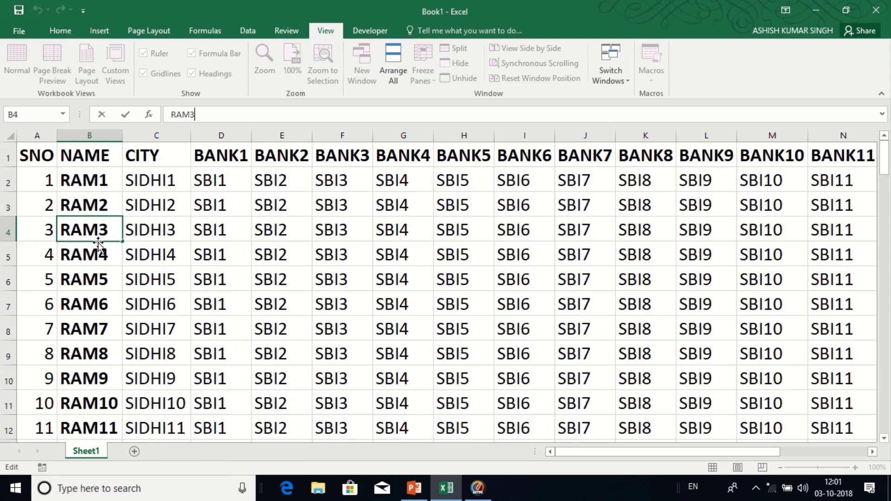
pyautogui.click(159, 206)
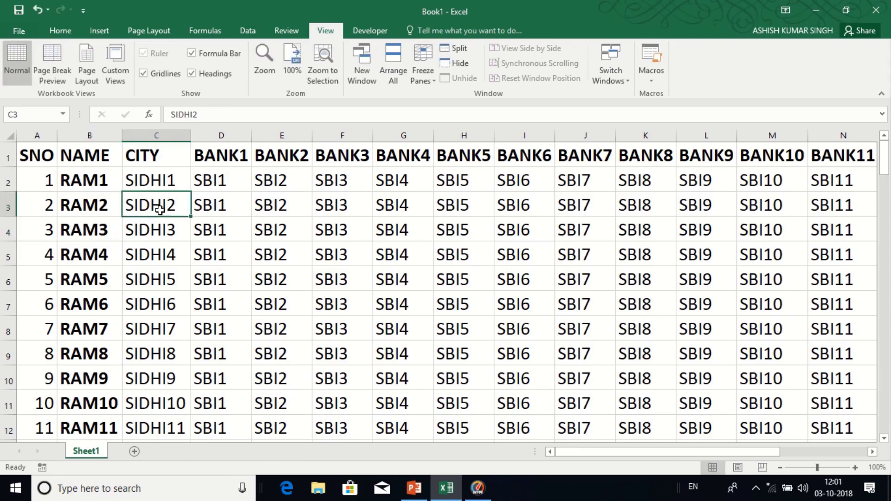
pyautogui.click(213, 115)
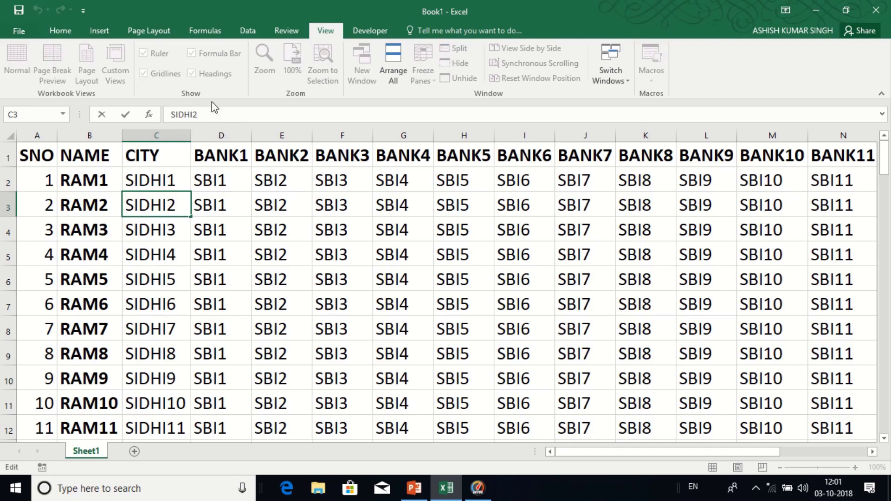
pyautogui.click(228, 185)
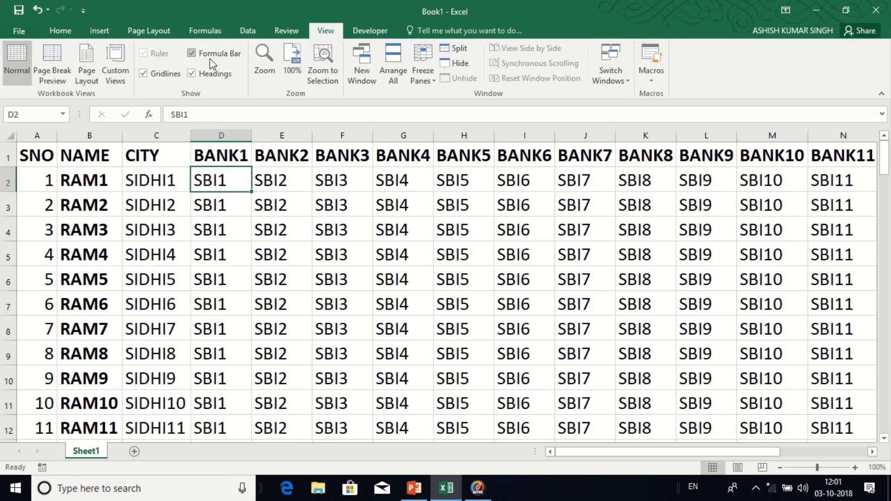
pyautogui.click(192, 54)
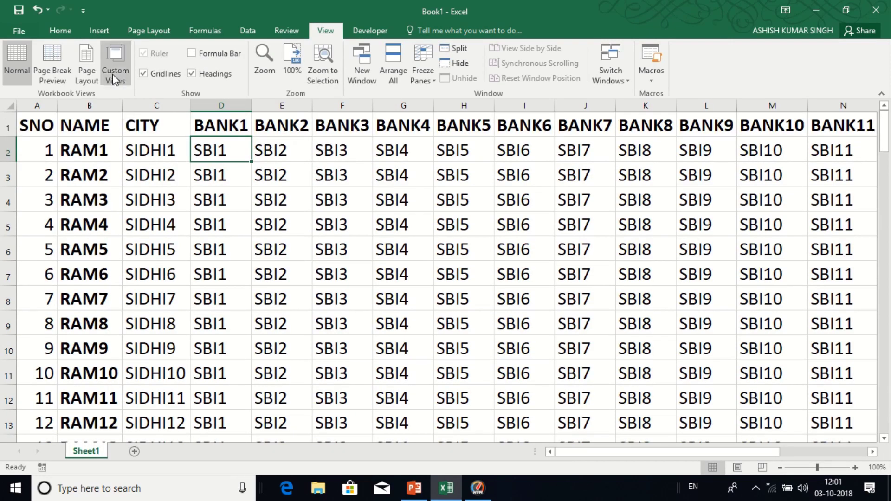
pyautogui.click(193, 54)
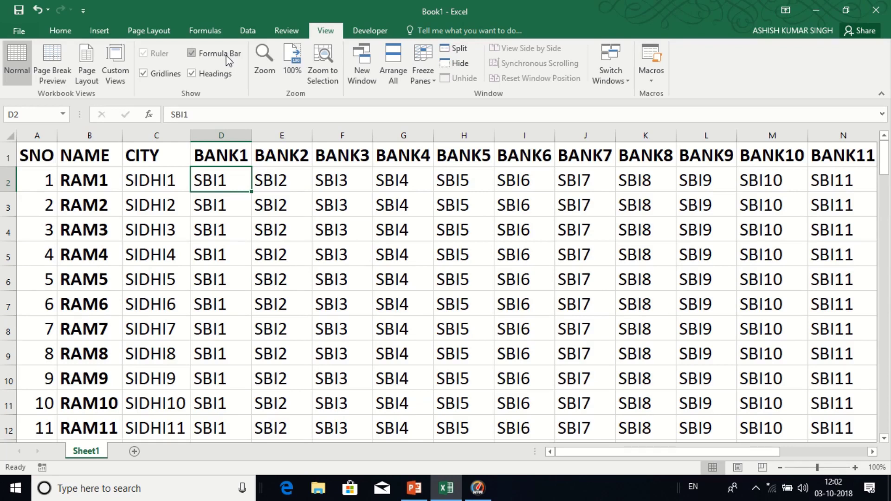
pyautogui.moveTo(378, 1)
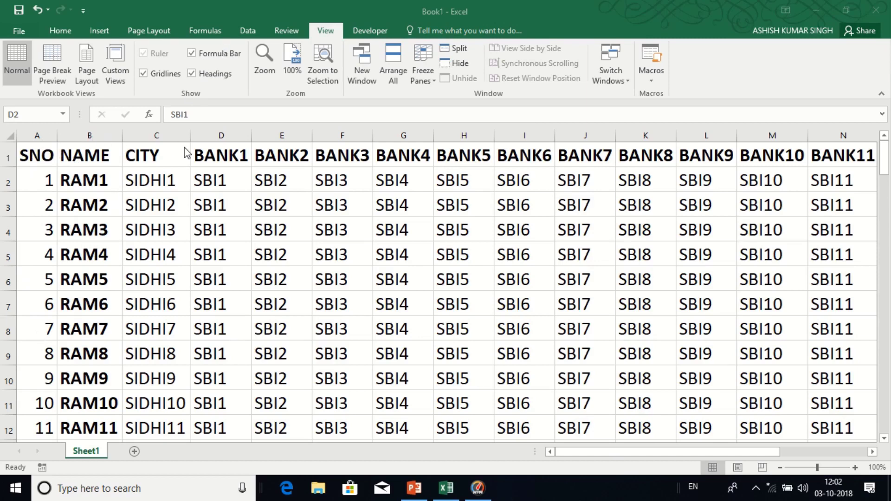
pyautogui.click(192, 74)
pyautogui.click(191, 74)
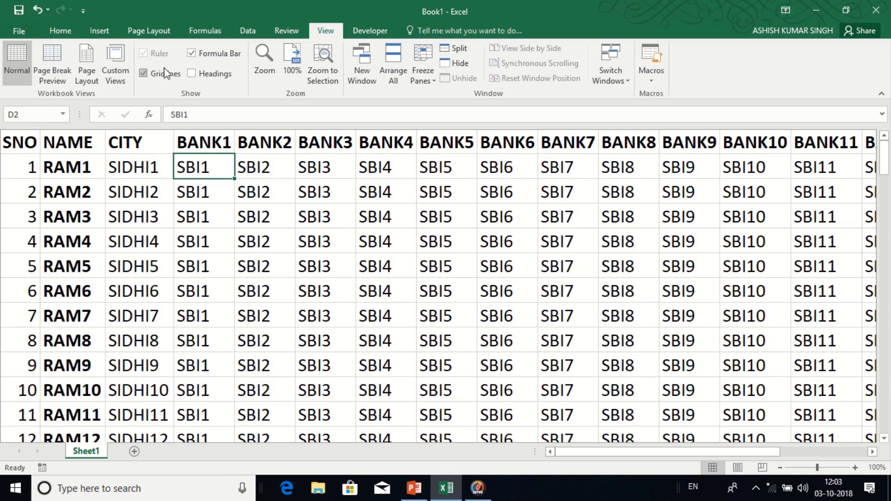
pyautogui.click(191, 73)
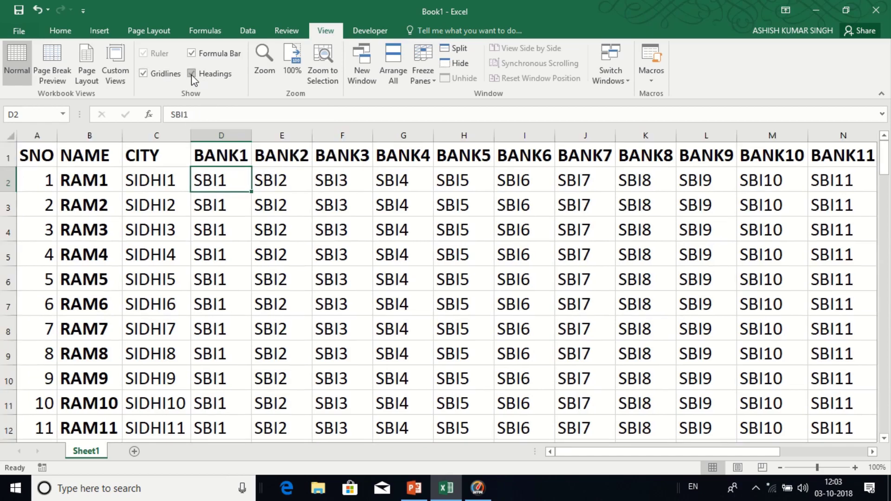
pyautogui.moveTo(225, 1)
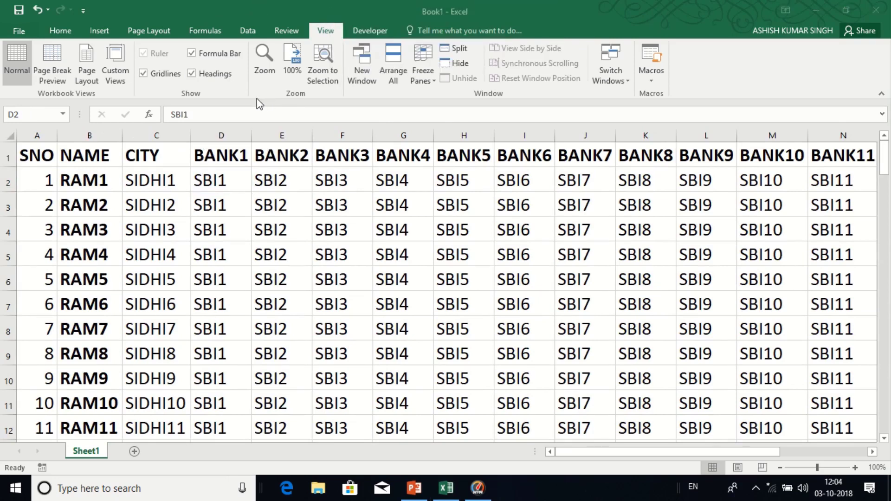
# Set the bank sheet's zoom to 200% using the Zoom dialog
pyautogui.click(262, 60)
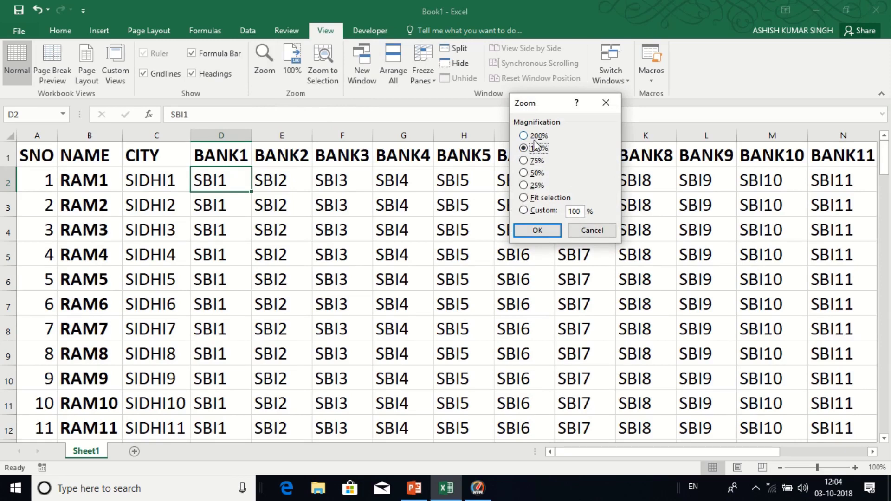
pyautogui.click(524, 135)
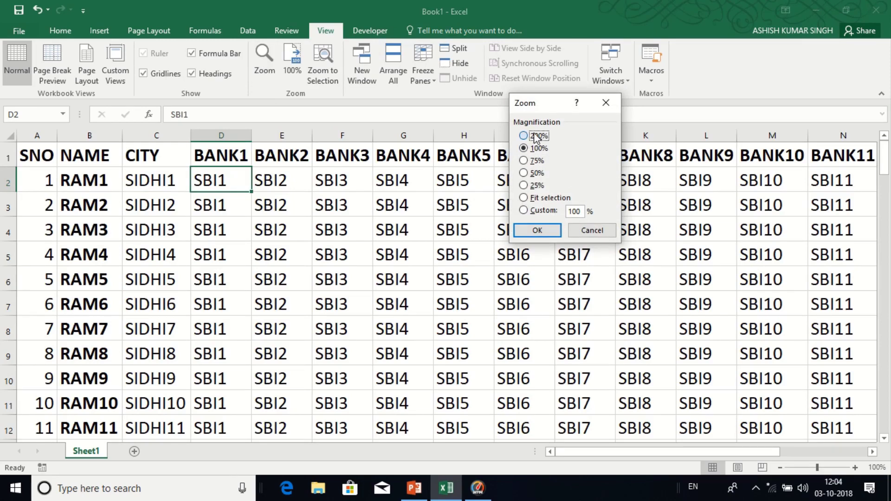
pyautogui.click(537, 230)
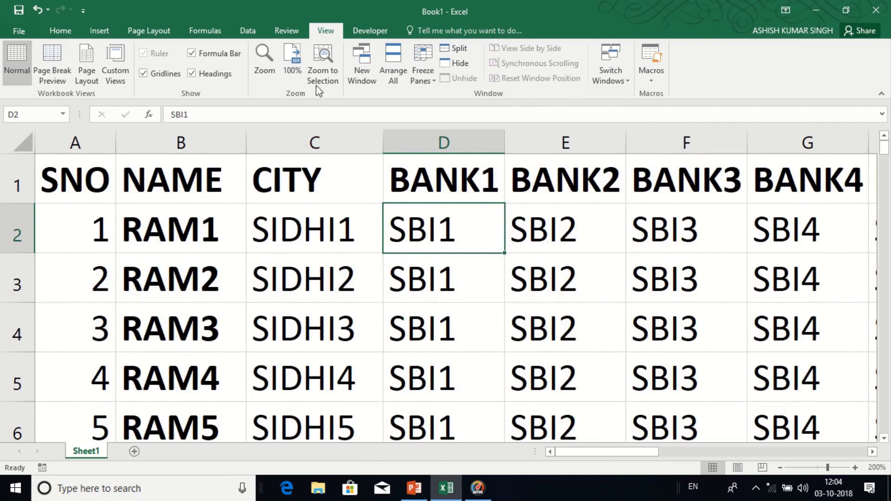
# Reset zoom to 100%, then zoom to the A1:G9 selection (SNO to BANK4)
pyautogui.click(289, 63)
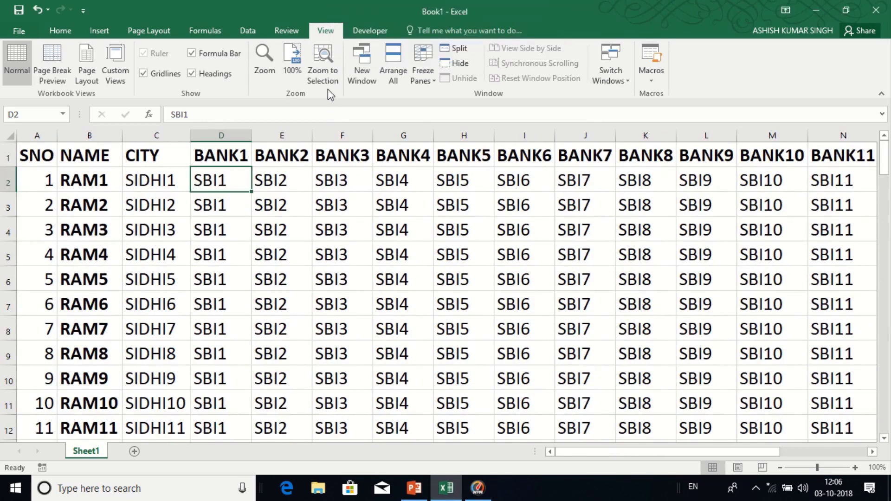
pyautogui.click(33, 159)
pyautogui.hotkey('shift', 'Down')
pyautogui.hotkey('shift', 'Down')
pyautogui.hotkey('shift', 'Down')
pyautogui.hotkey('shift', 'Down')
pyautogui.hotkey('shift', 'Down')
pyautogui.hotkey('shift', 'Down')
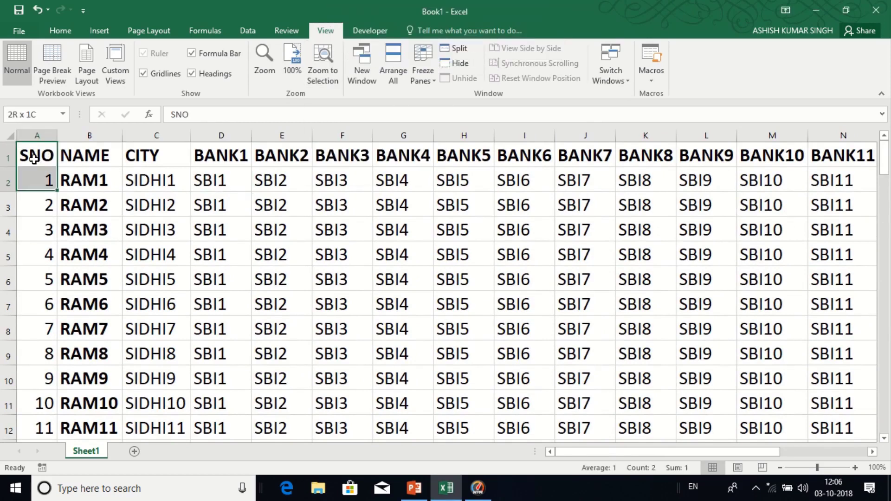
pyautogui.hotkey('shift', 'Down')
pyautogui.hotkey('shift', 'Right')
pyautogui.hotkey('shift', 'Right')
pyautogui.hotkey('shift', 'Right')
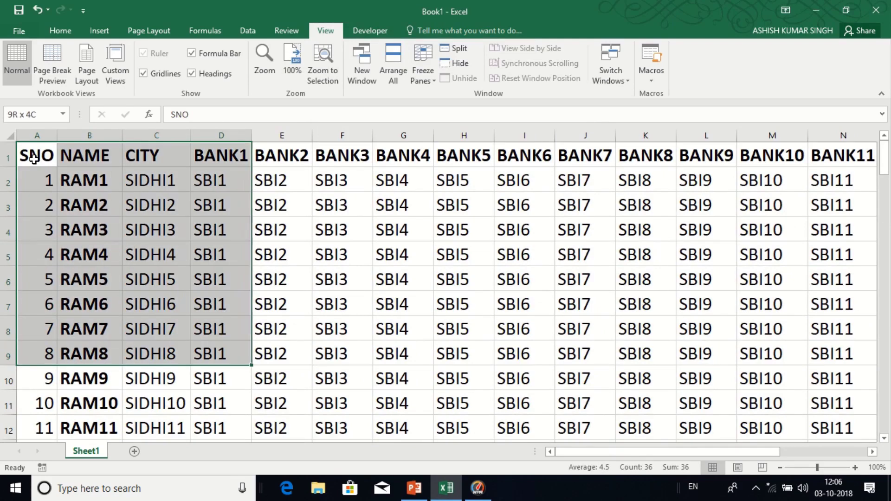
pyautogui.hotkey('shift', 'Right')
pyautogui.hotkey('shift', 'Right')
pyautogui.hotkey('shift', 'Right')
pyautogui.hotkey('shift', 'Down')
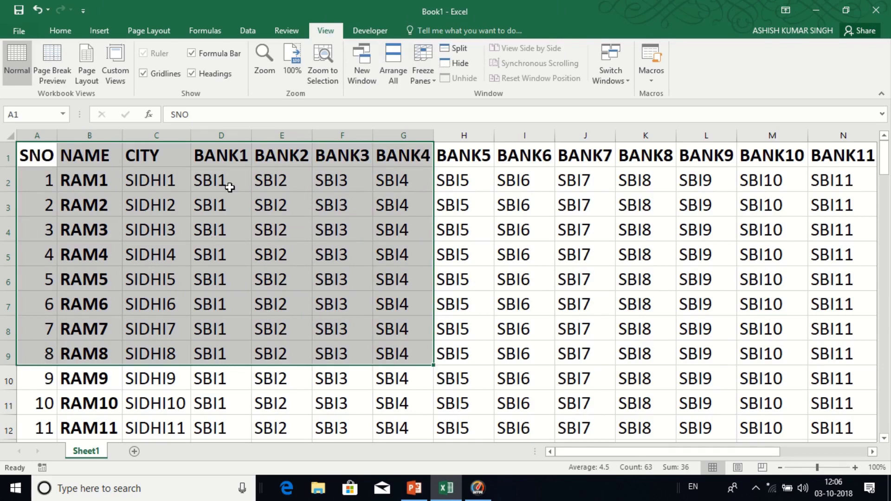
pyautogui.click(329, 63)
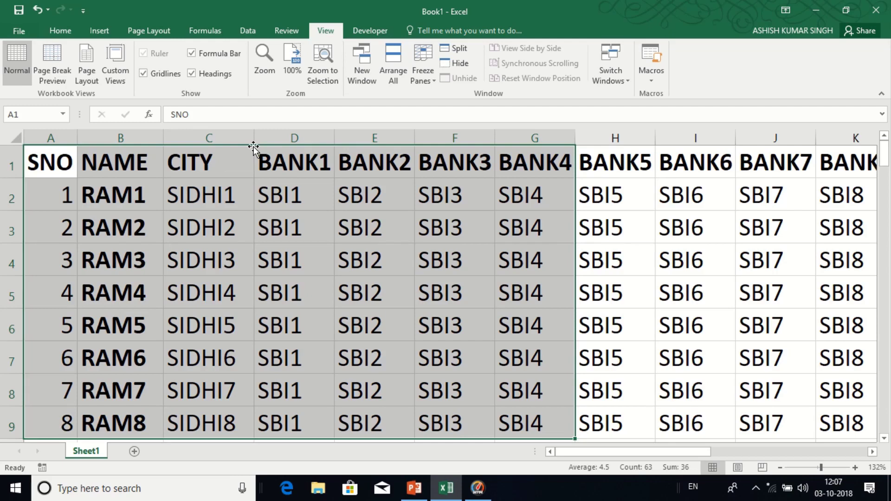
# Save the workbook as Book1 in Documents, replacing the existing Book1 file
pyautogui.moveTo(262, 1)
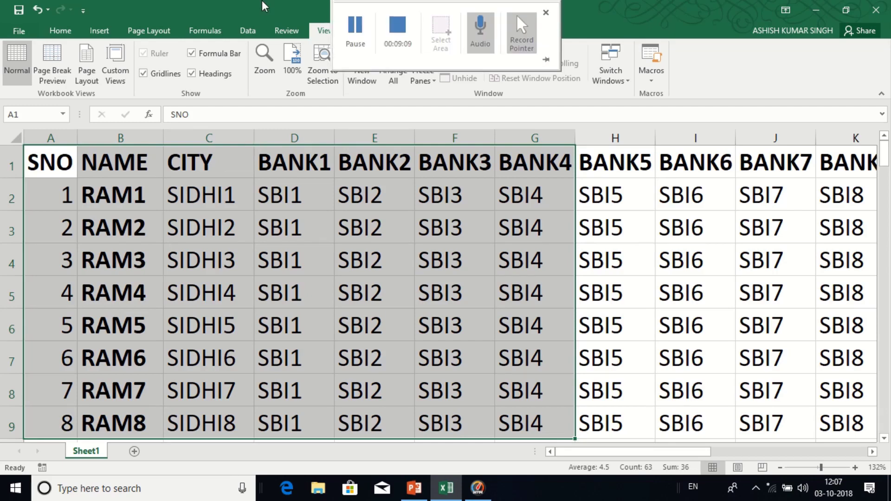
pyautogui.click(399, 41)
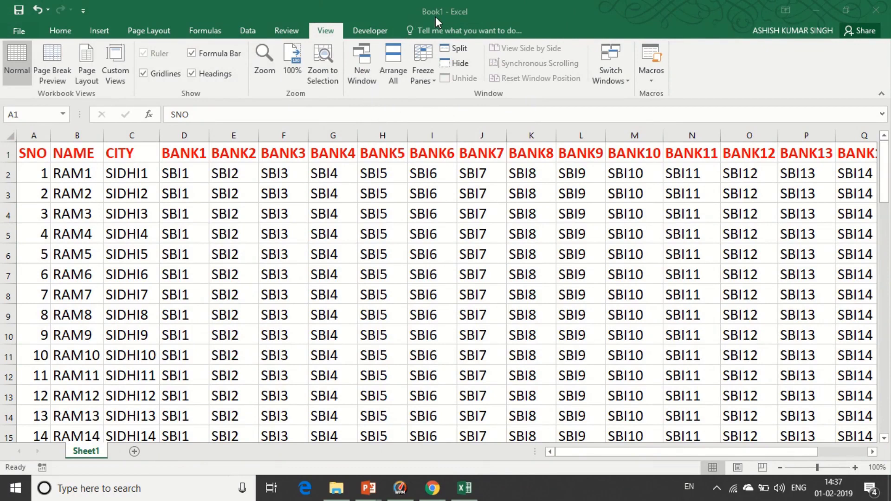
pyautogui.click(16, 35)
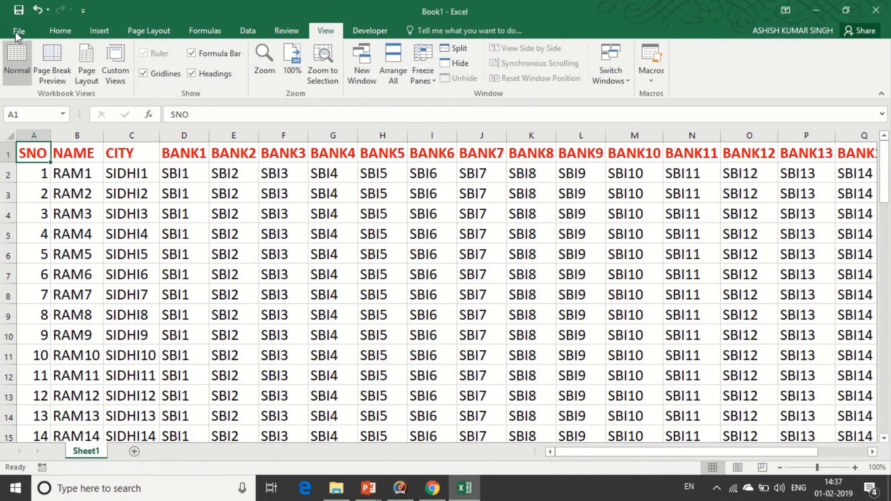
pyautogui.click(19, 31)
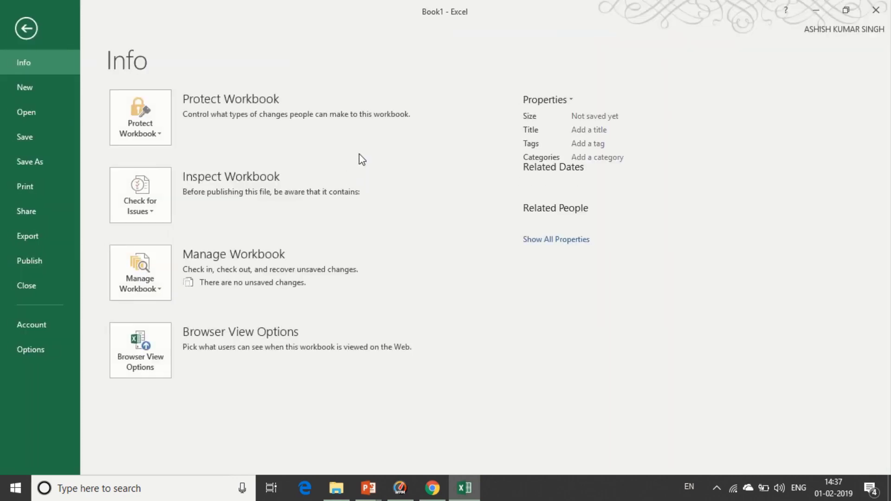
pyautogui.click(15, 28)
pyautogui.click(16, 32)
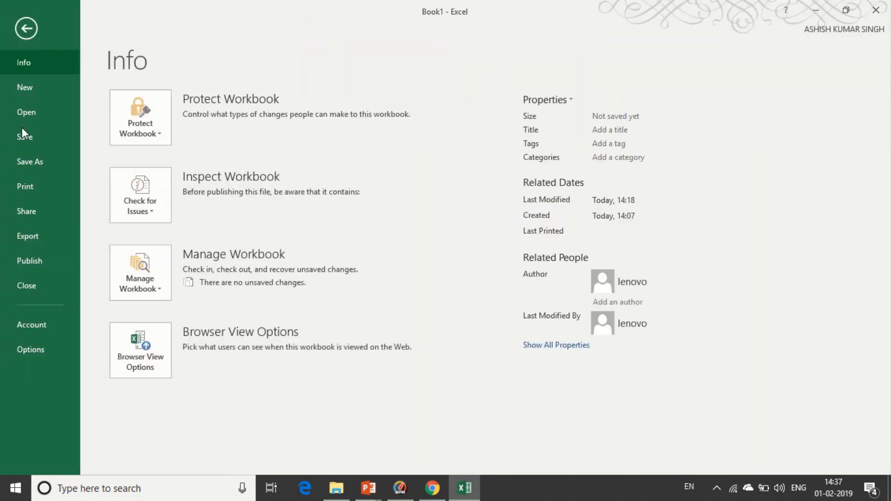
pyautogui.click(23, 136)
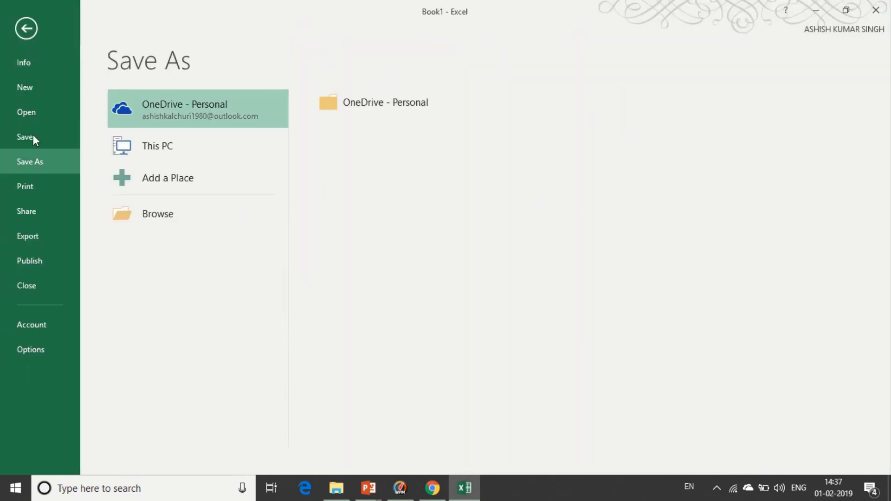
pyautogui.click(159, 213)
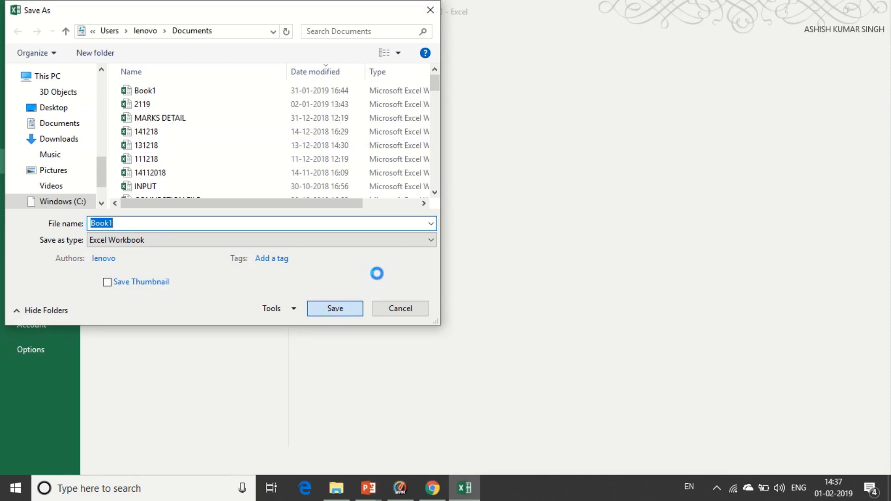
pyautogui.click(472, 245)
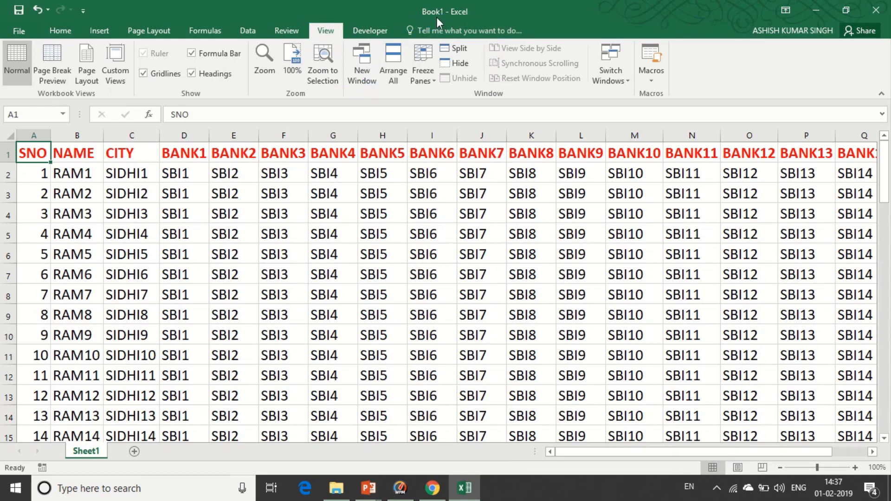
# Open new windows Book1:2 and Book1:3 onto the same workbook with New Window
pyautogui.click(368, 77)
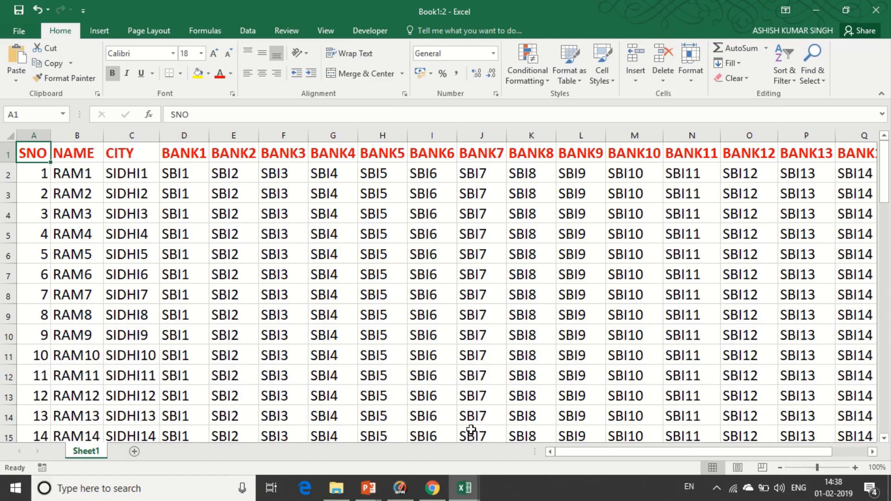
pyautogui.moveTo(464, 492)
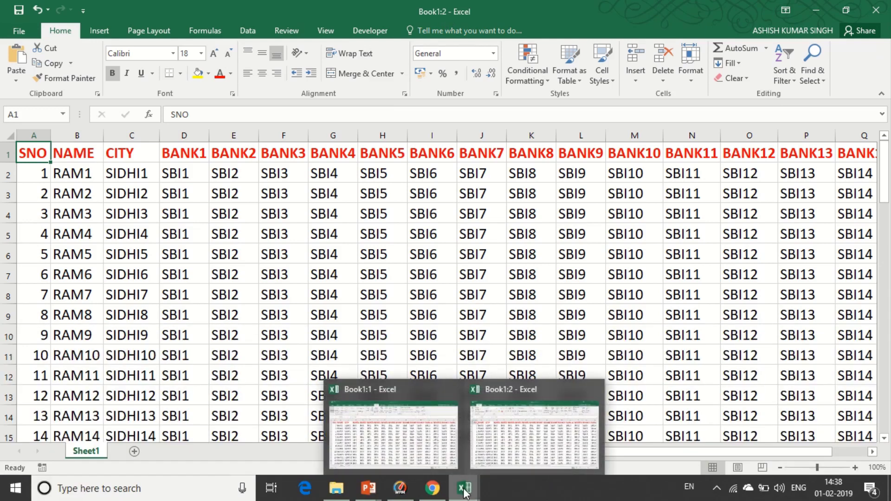
pyautogui.click(410, 459)
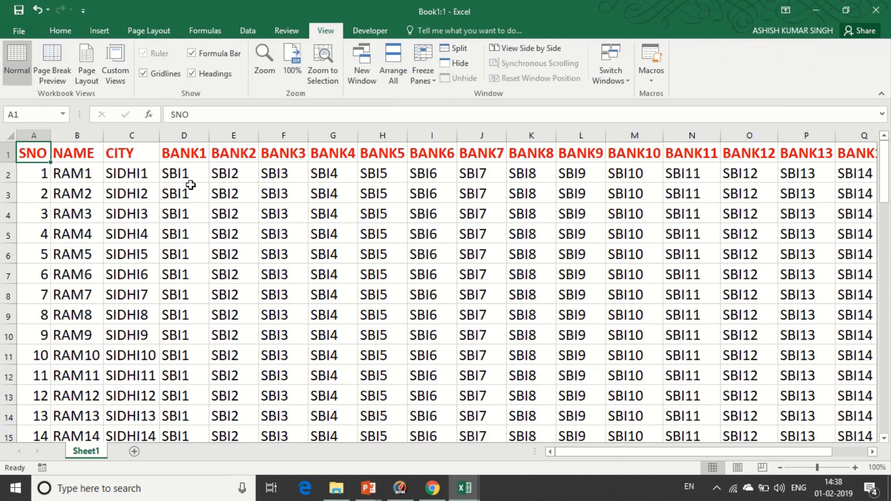
pyautogui.click(356, 73)
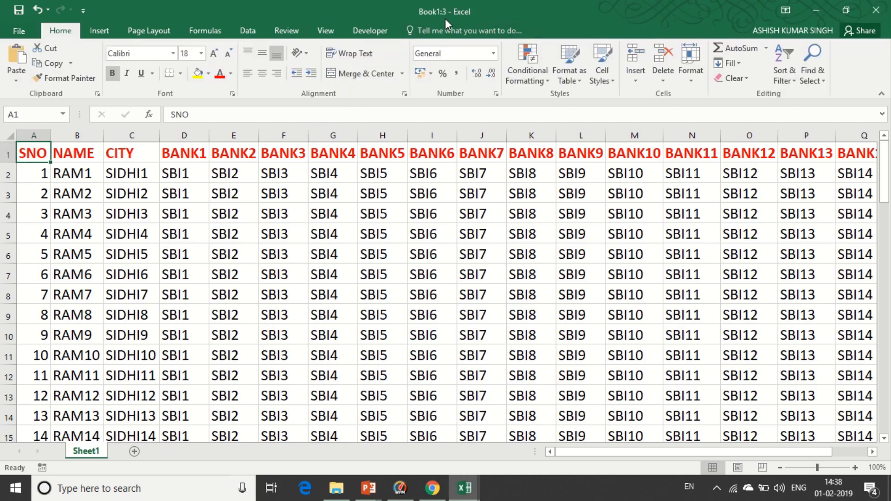
# Arrange the three Book1 windows horizontally with Arrange All
pyautogui.click(322, 36)
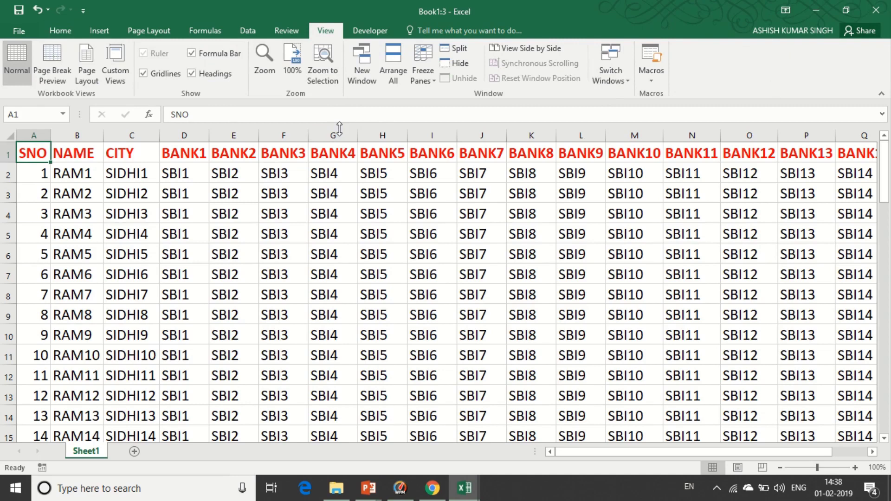
pyautogui.click(391, 71)
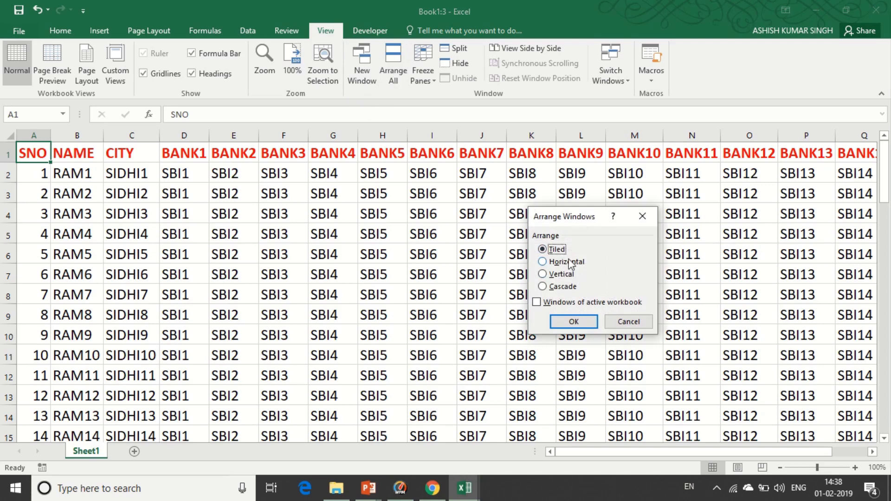
pyautogui.click(543, 262)
pyautogui.click(567, 320)
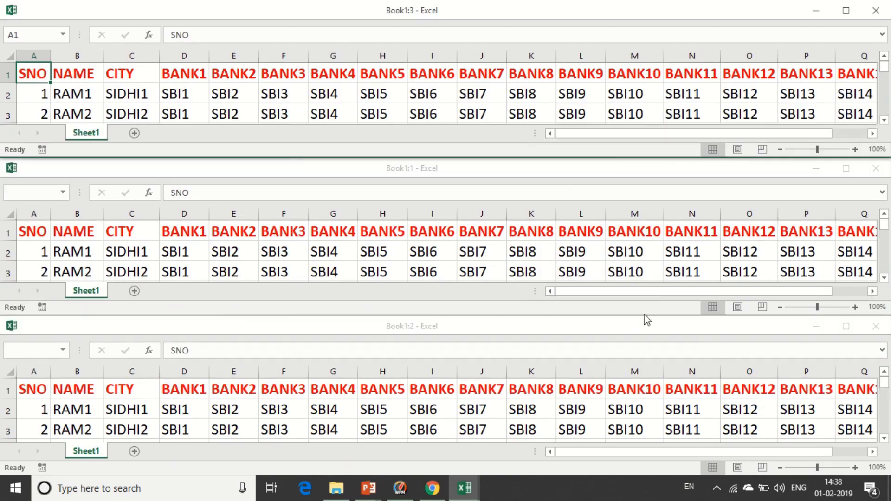
# Maximize Book1:3, then arrange the windows vertically side by side
pyautogui.click(845, 11)
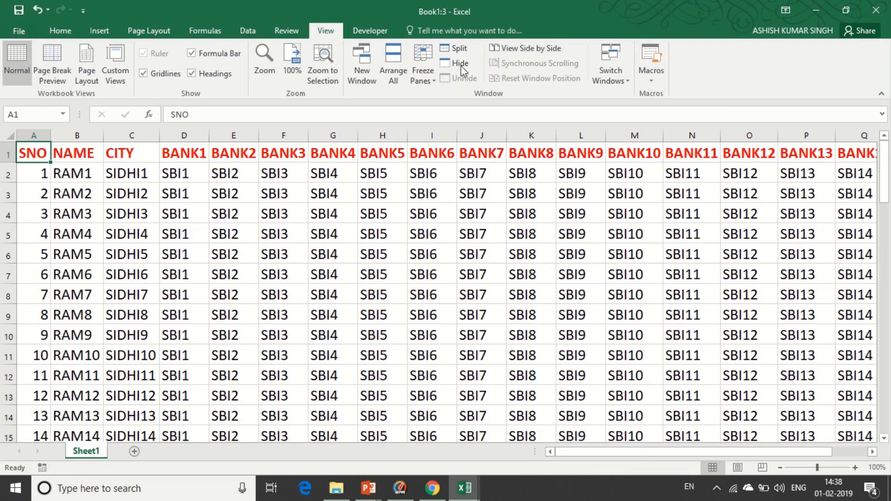
pyautogui.click(402, 81)
pyautogui.click(557, 274)
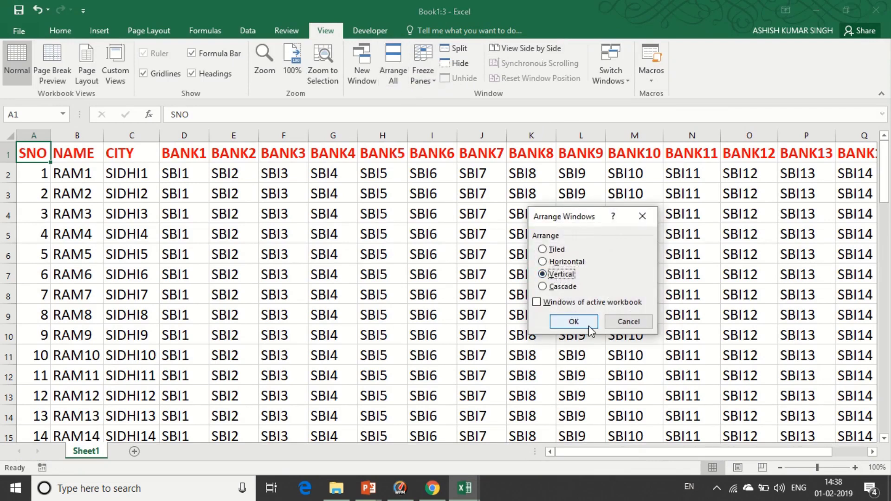
pyautogui.click(574, 322)
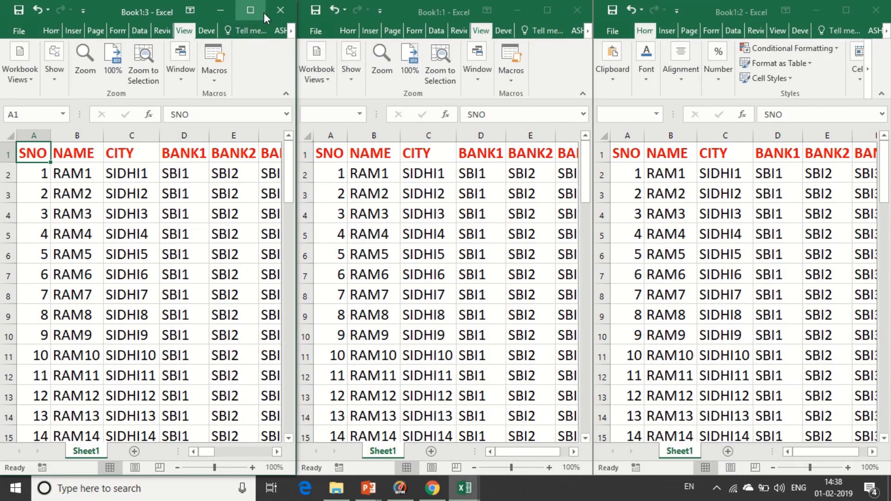
# Maximize Book1:3 again, then arrange the windows in a cascade
pyautogui.click(252, 7)
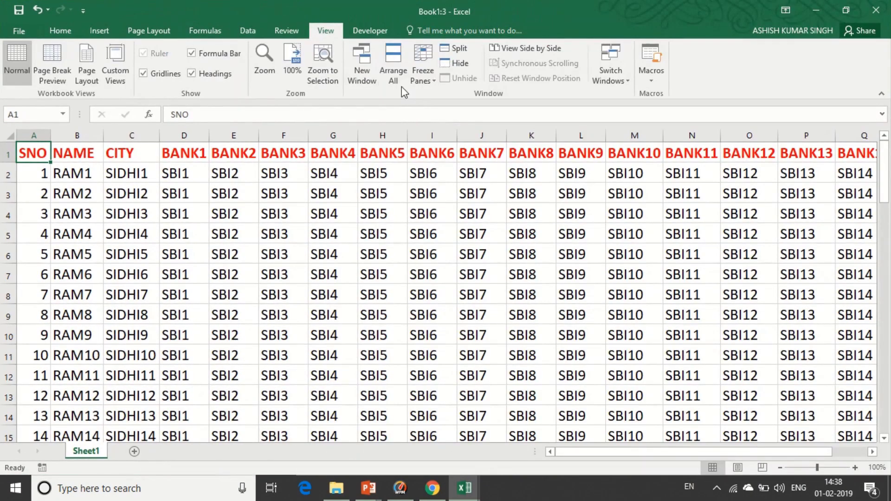
pyautogui.click(394, 78)
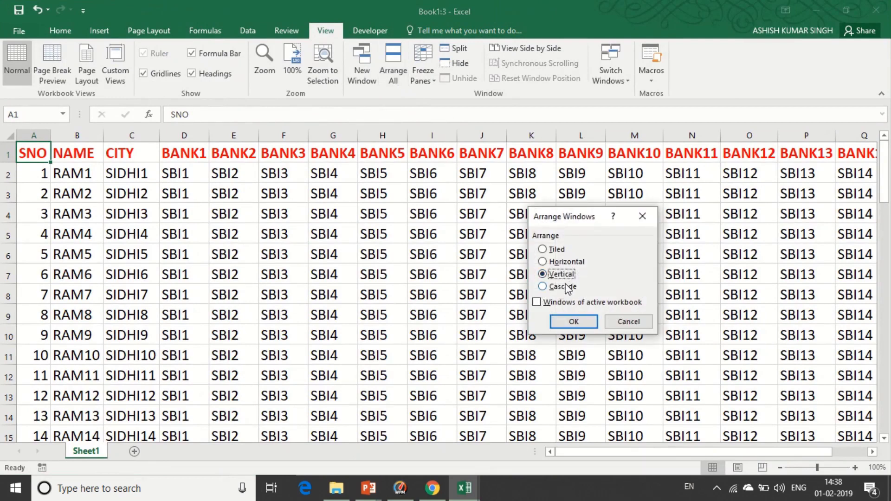
pyautogui.click(567, 286)
pyautogui.click(573, 321)
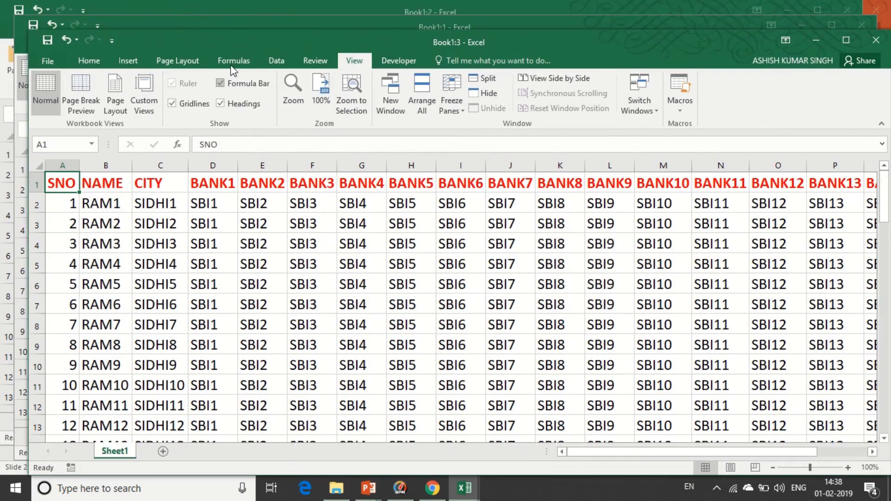
# Bring Book1:1 and then Book1:2 to the front, then tile all three windows
pyautogui.click(235, 19)
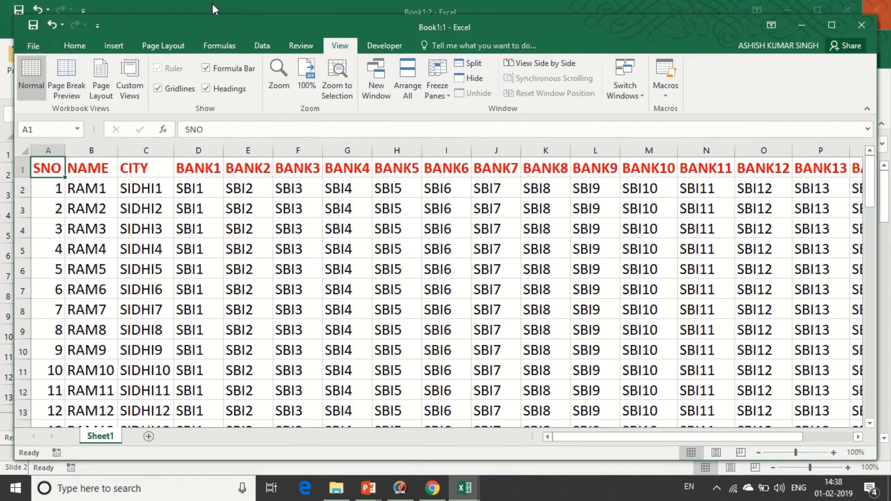
pyautogui.click(213, 3)
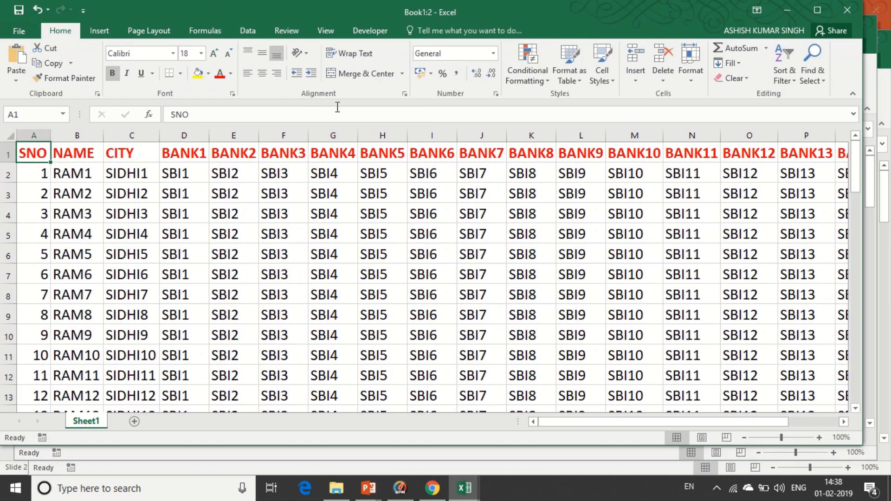
pyautogui.click(325, 31)
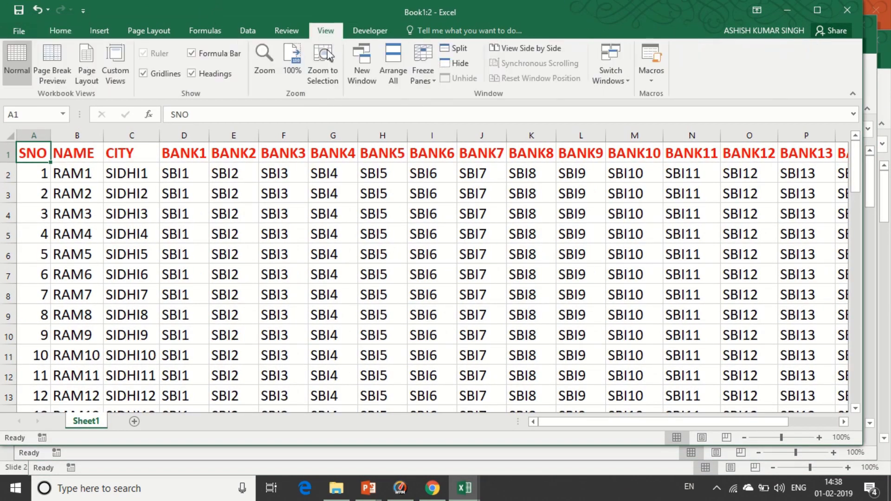
pyautogui.click(389, 80)
pyautogui.click(559, 249)
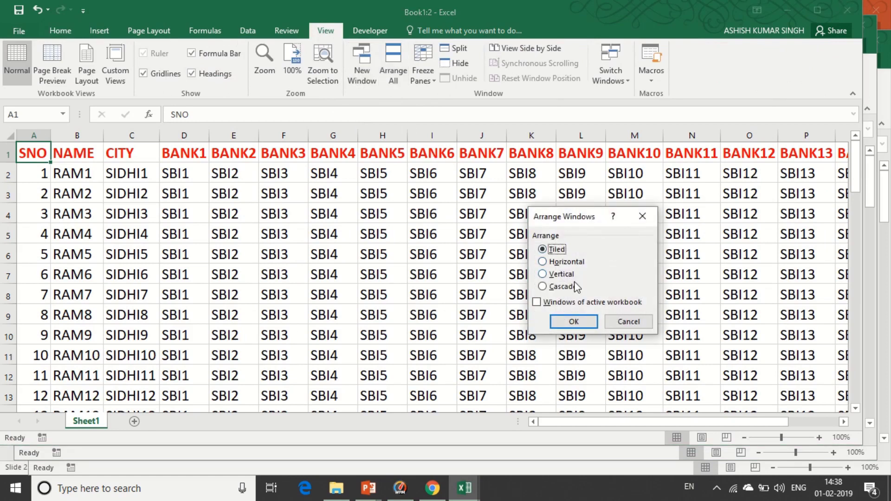
pyautogui.click(574, 322)
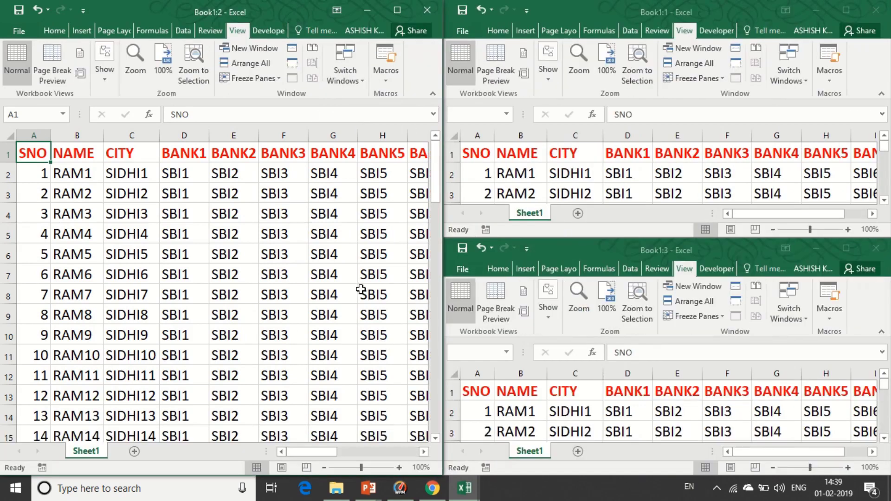
# Maximize Book1:2, split it into four panes, hide it, and maximize Book1:1
pyautogui.click(392, 15)
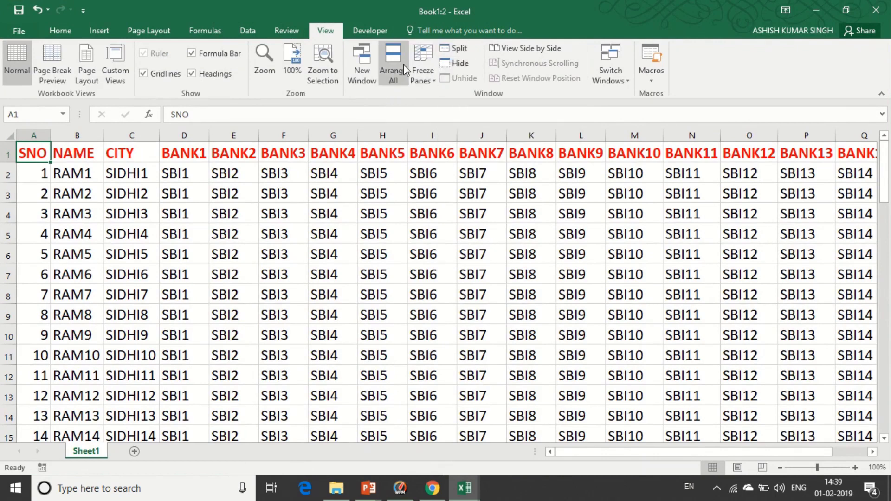
pyautogui.click(457, 49)
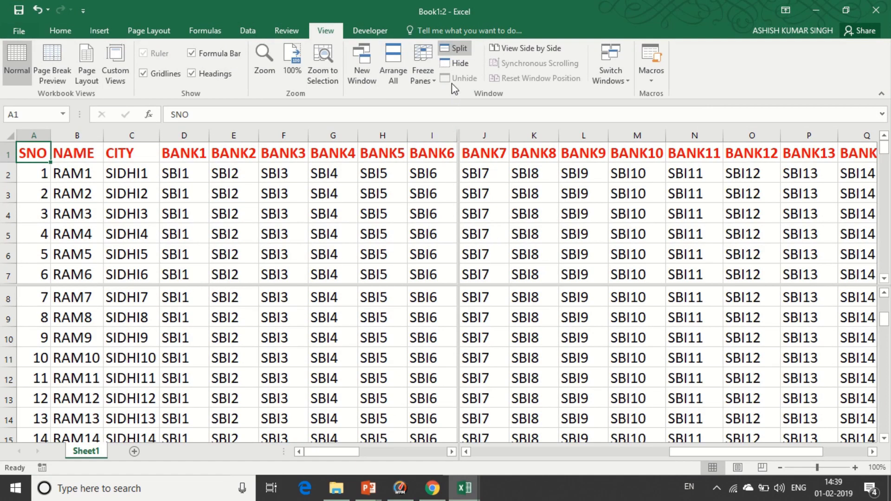
pyautogui.click(458, 63)
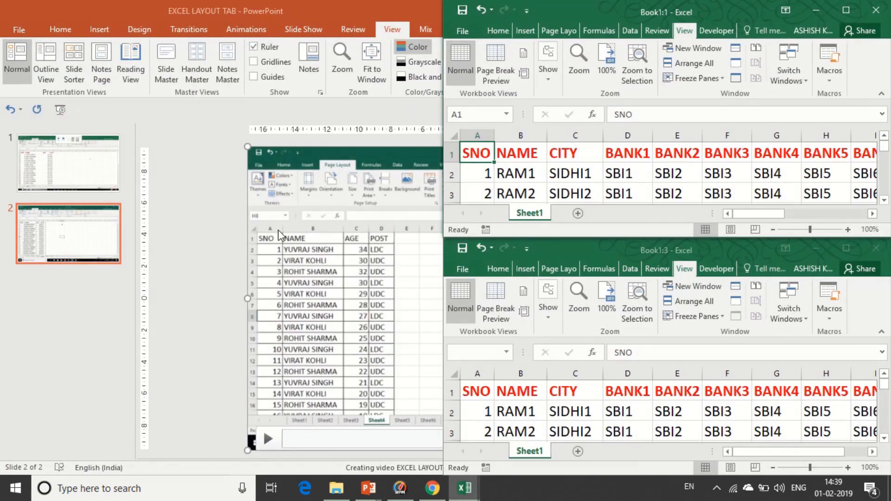
pyautogui.click(845, 10)
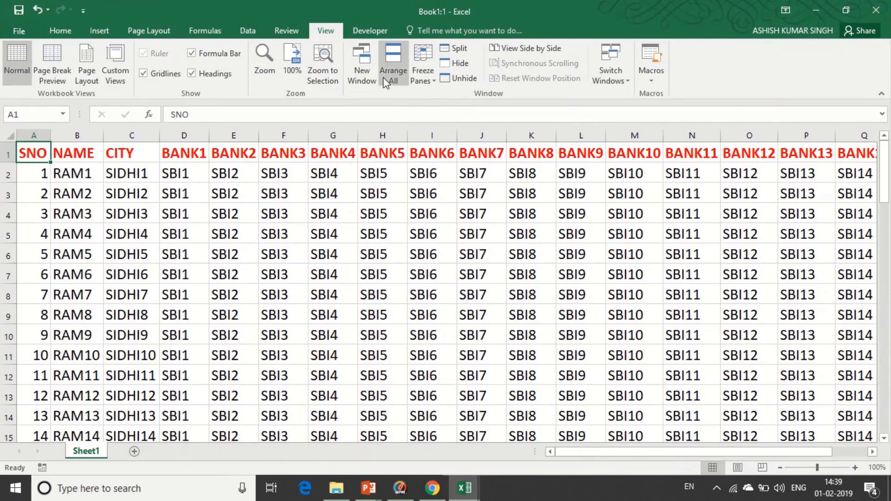
# Unhide the Book1:2 window from the Unhide dialog
pyautogui.click(457, 79)
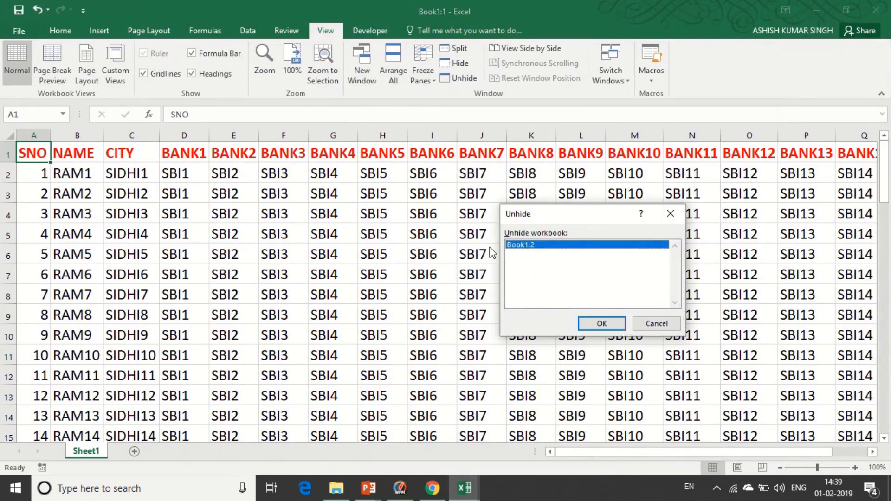
pyautogui.click(602, 324)
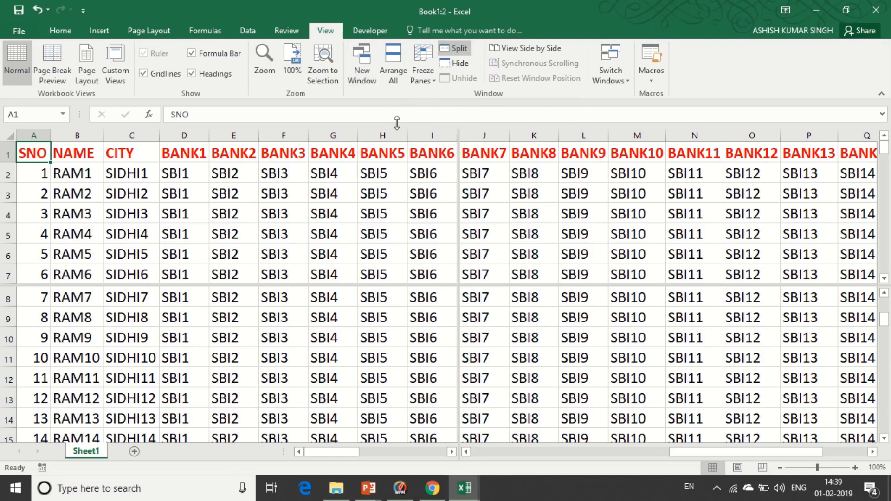
# View Book1:2 side by side with Book1:1, and scroll Book1:2 alone with syncing off
pyautogui.click(524, 49)
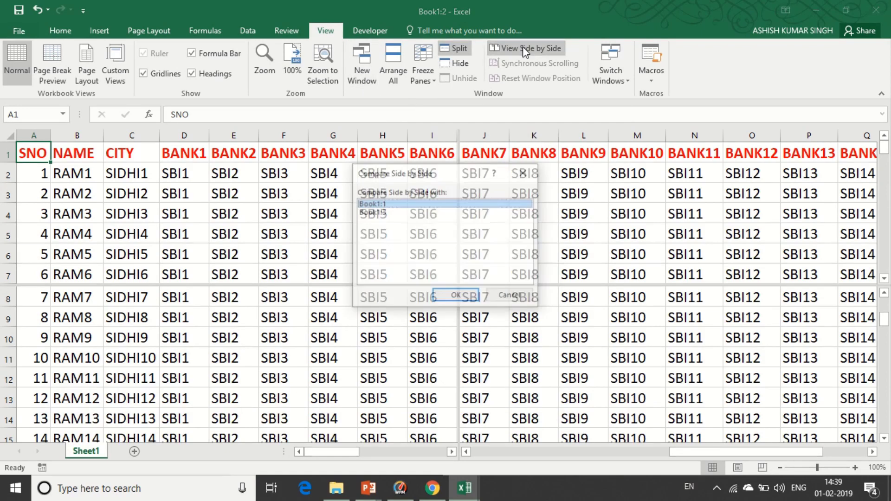
pyautogui.click(452, 295)
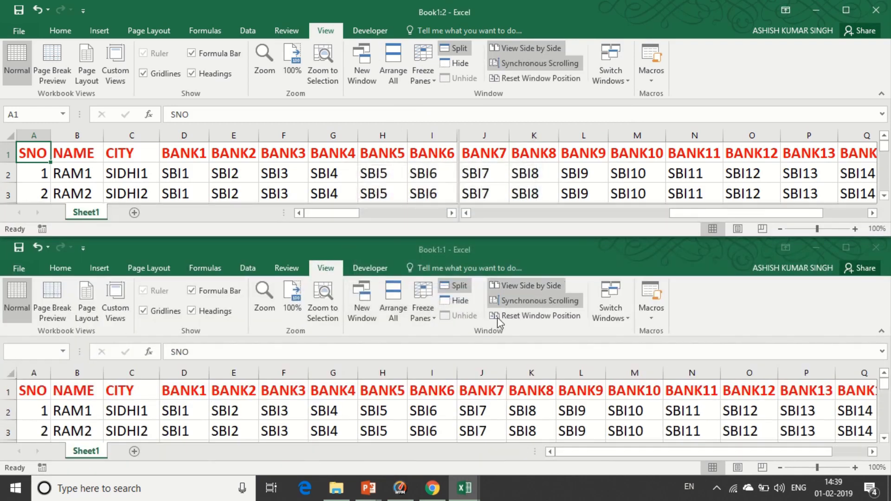
pyautogui.click(528, 64)
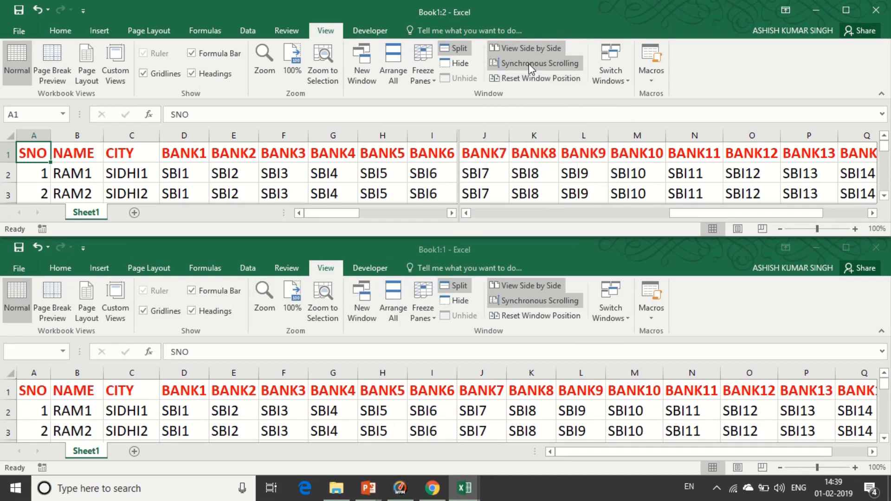
pyautogui.click(883, 195)
pyautogui.click(884, 196)
pyautogui.click(884, 196)
pyautogui.click(883, 196)
pyautogui.click(883, 196)
pyautogui.click(883, 196)
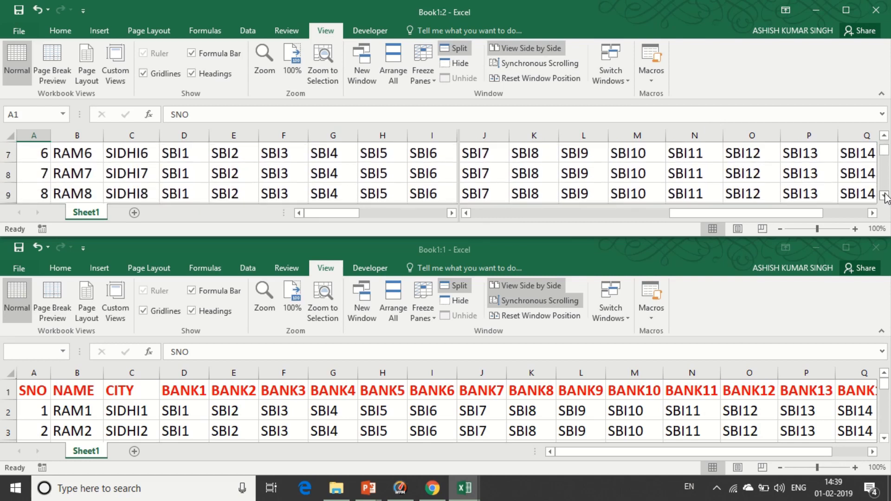
pyautogui.click(883, 196)
pyautogui.click(883, 196)
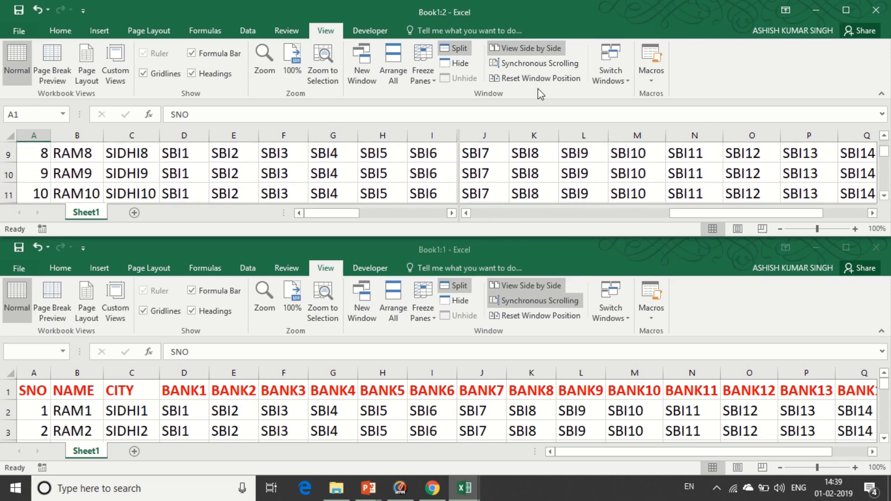
# Turn Synchronous Scrolling back on, scroll both windows together, then activate each window
pyautogui.click(534, 65)
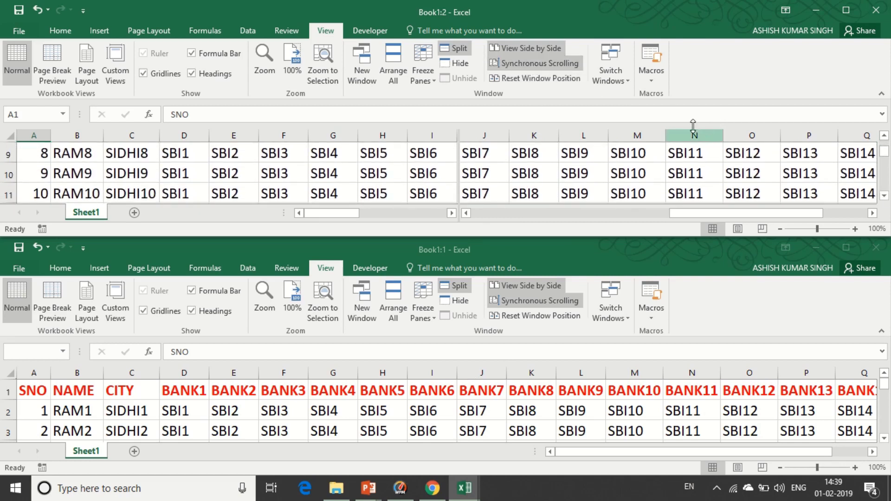
pyautogui.click(884, 196)
pyautogui.click(884, 196)
pyautogui.click(884, 196)
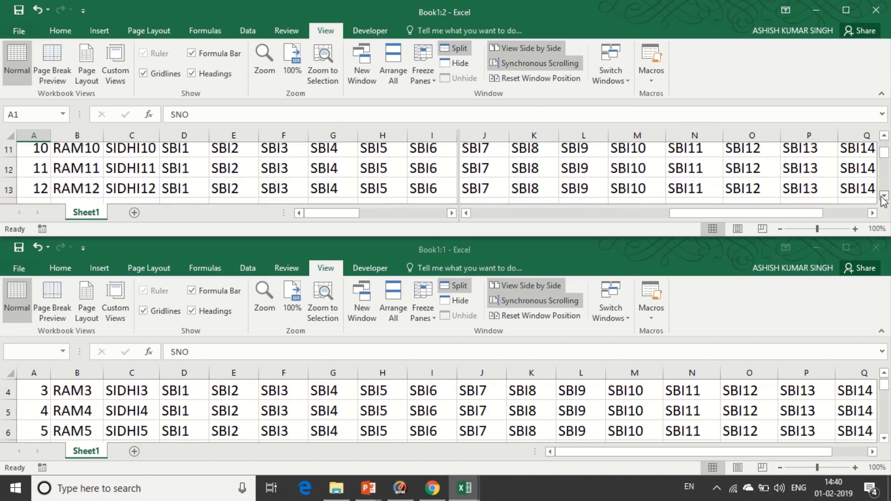
pyautogui.click(883, 196)
pyautogui.click(883, 196)
pyautogui.click(884, 196)
pyautogui.click(883, 196)
pyautogui.click(884, 195)
pyautogui.click(883, 196)
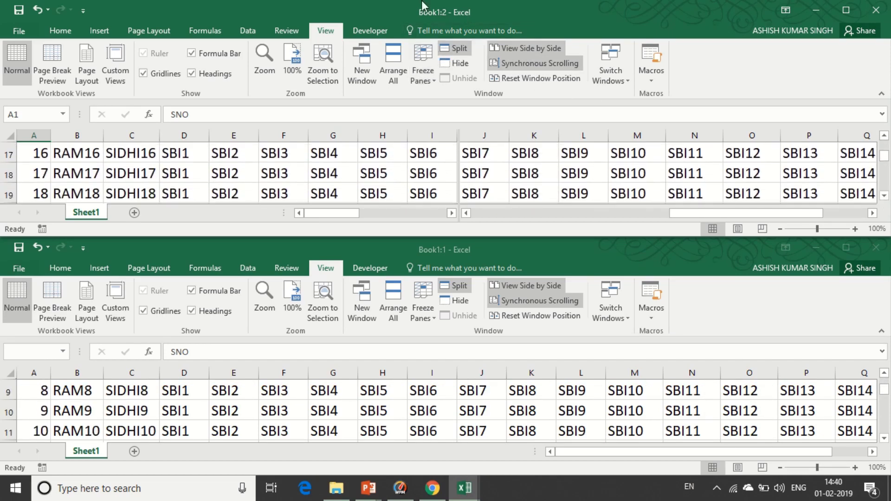
pyautogui.scroll(5, 729, 174)
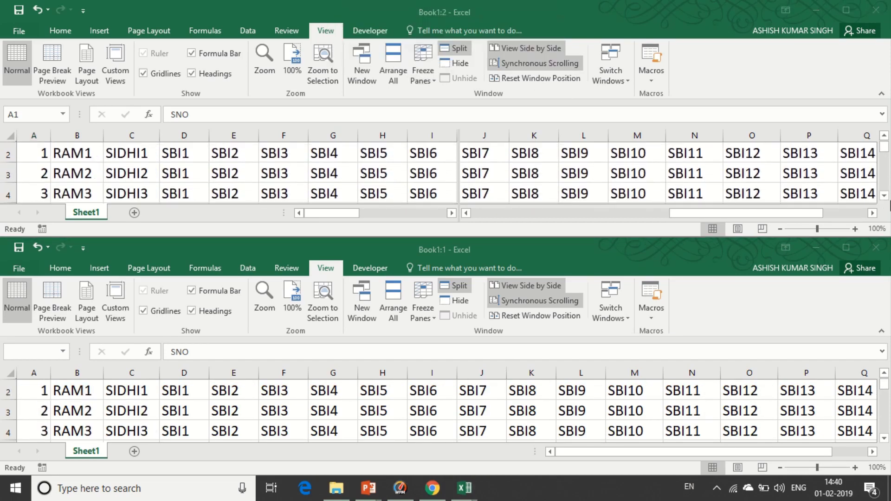
pyautogui.click(884, 195)
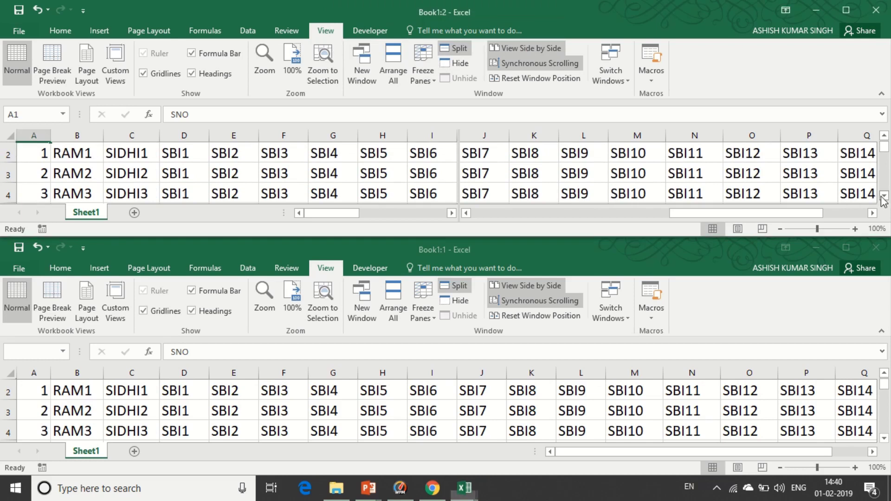
pyautogui.click(884, 195)
pyautogui.click(883, 196)
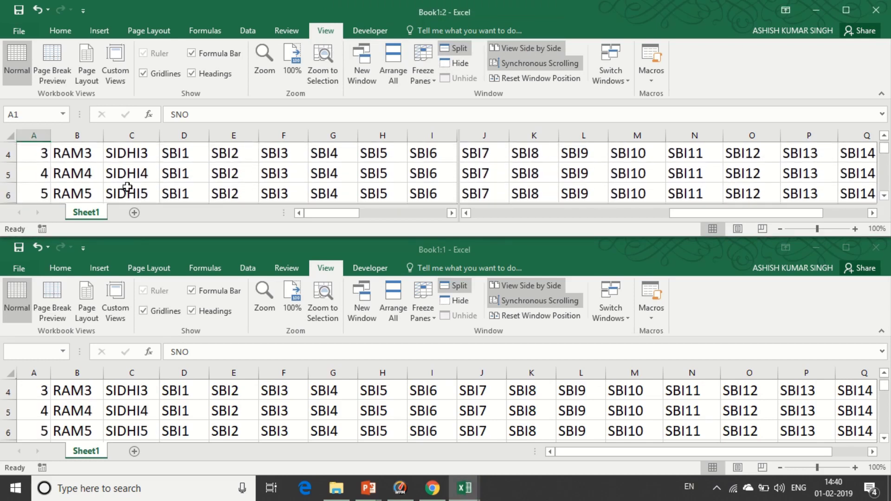
pyautogui.click(884, 196)
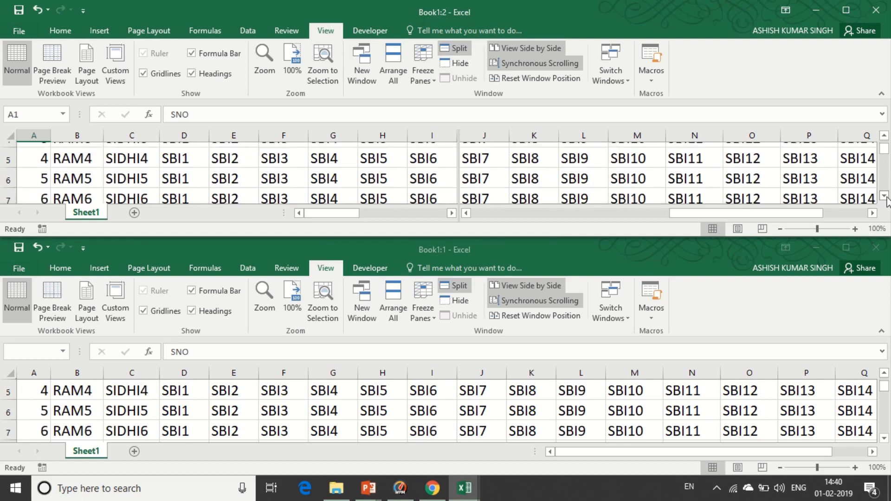
pyautogui.click(884, 196)
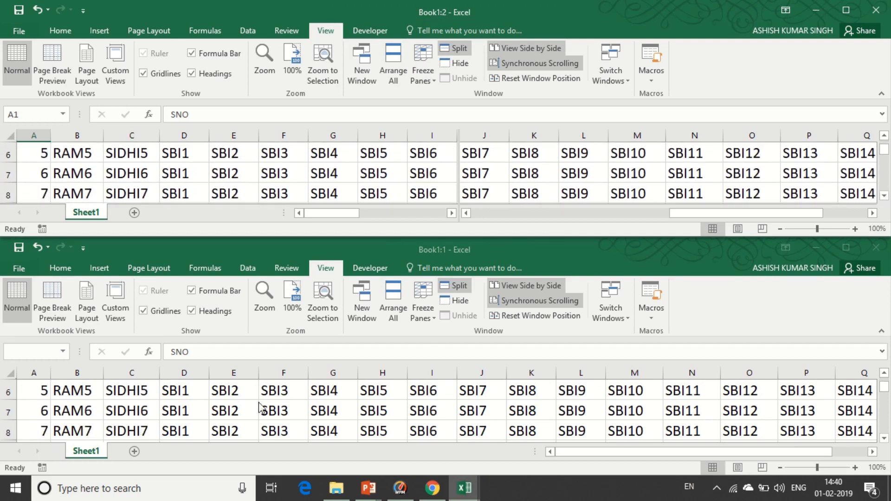
pyautogui.click(537, 303)
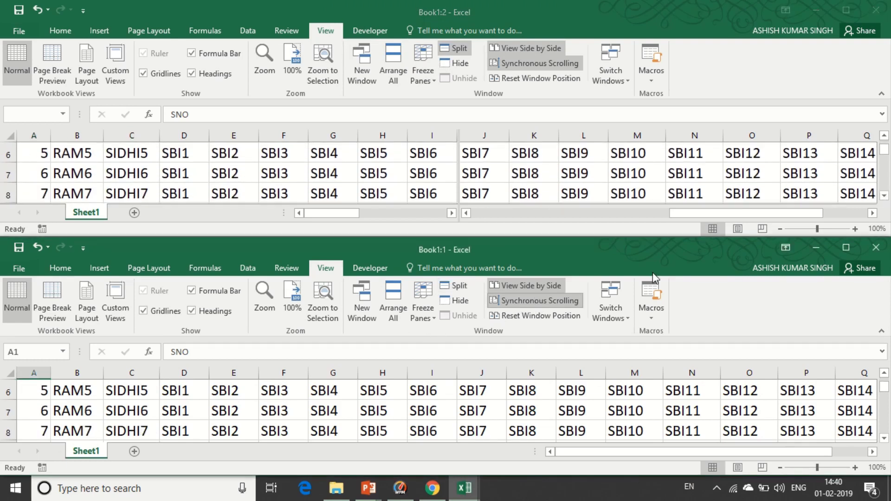
pyautogui.click(543, 66)
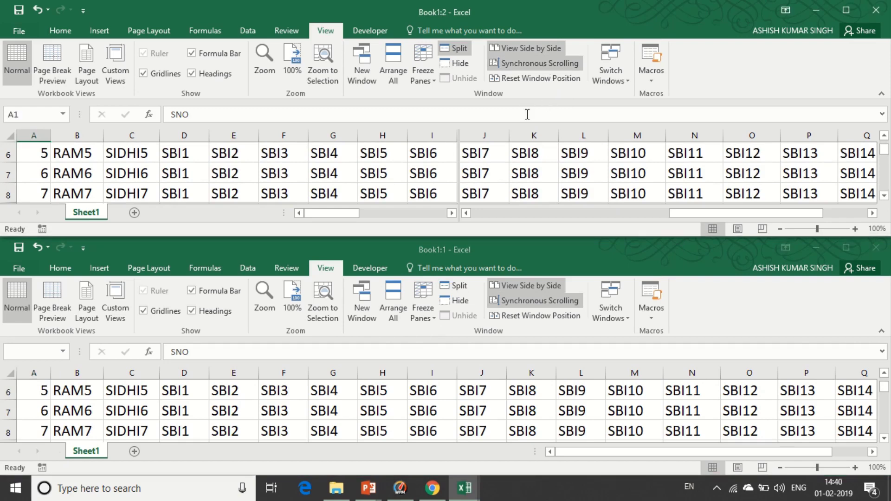
# Maximize Book1:2, turn off Synchronous Scrolling and View Side by Side, then close Book1:2
pyautogui.click(846, 9)
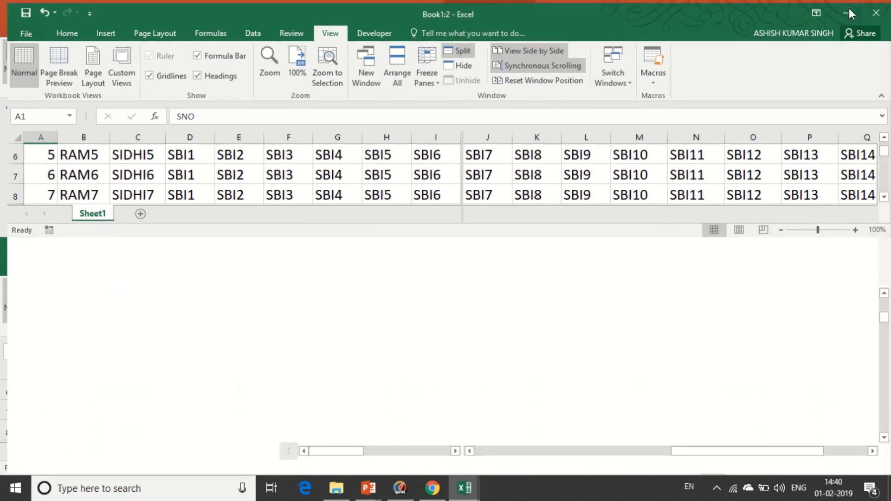
pyautogui.click(530, 59)
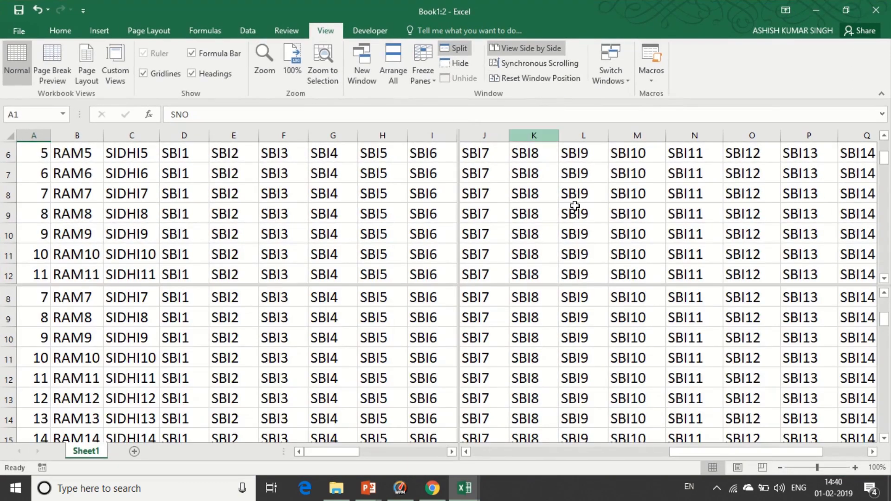
pyautogui.click(548, 212)
pyautogui.click(517, 47)
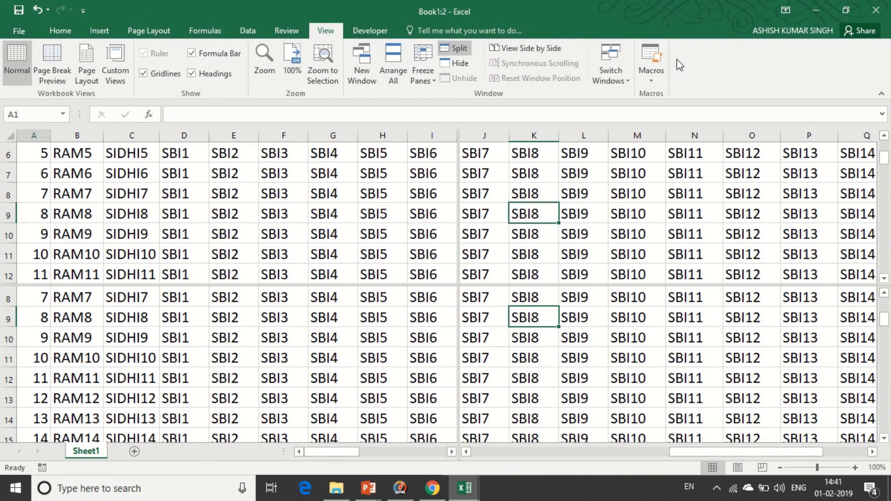
pyautogui.click(874, 14)
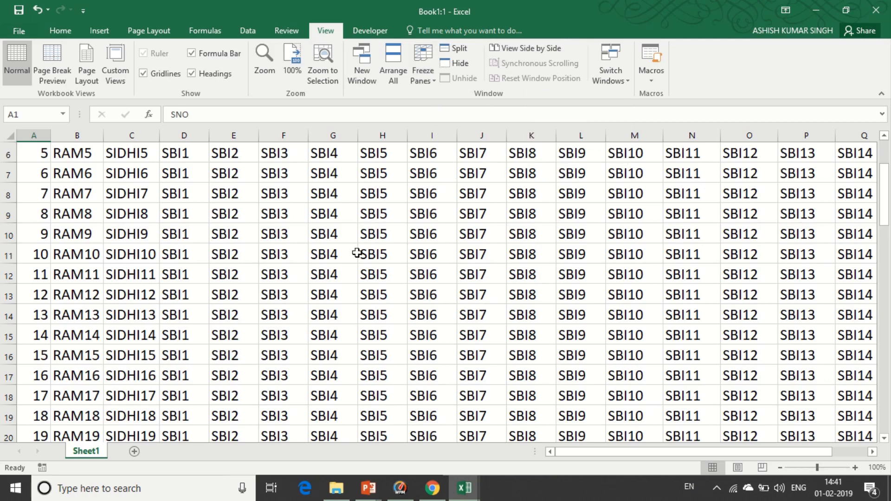
pyautogui.scroll(2, 364, 219)
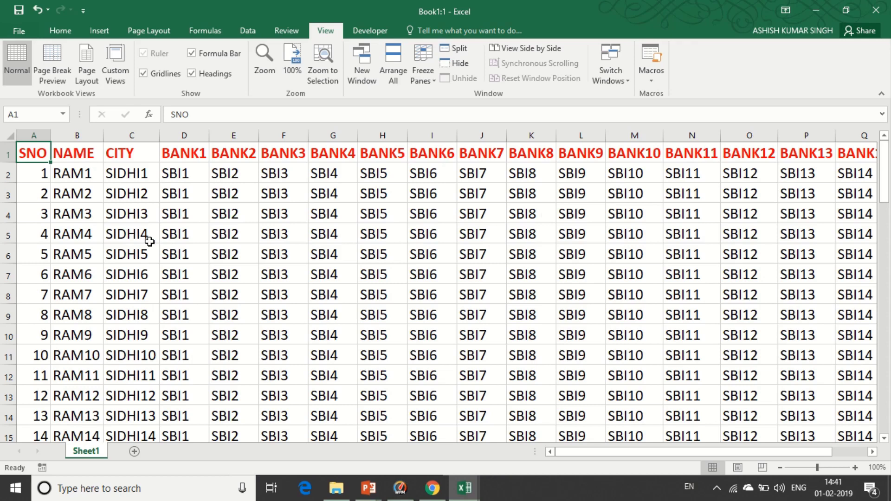
# Freeze the header row of the bank sheet and scroll to confirm it stays visible
pyautogui.scroll(-9, 228, 219)
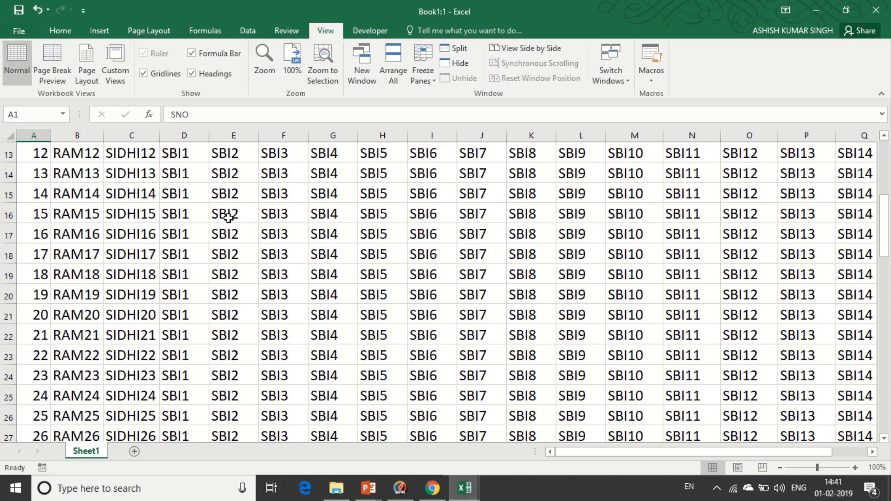
pyautogui.scroll(9, 228, 219)
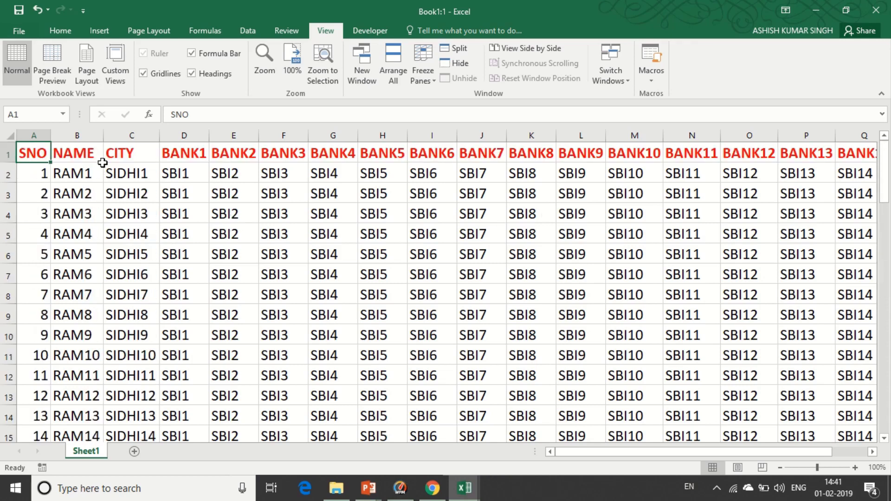
pyautogui.click(421, 80)
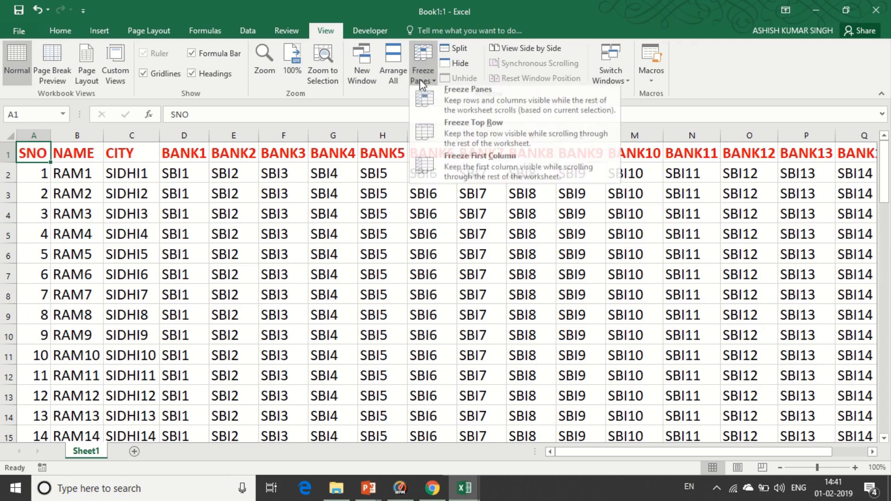
pyautogui.click(451, 138)
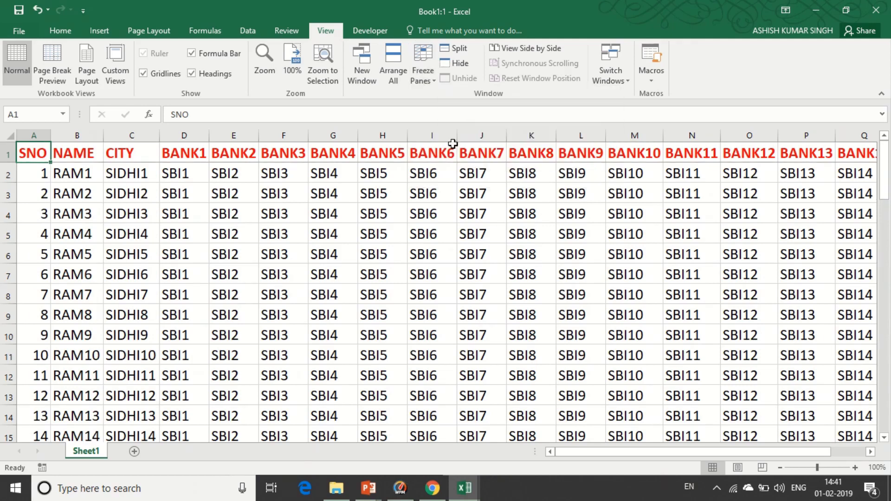
pyautogui.scroll(-16, 246, 260)
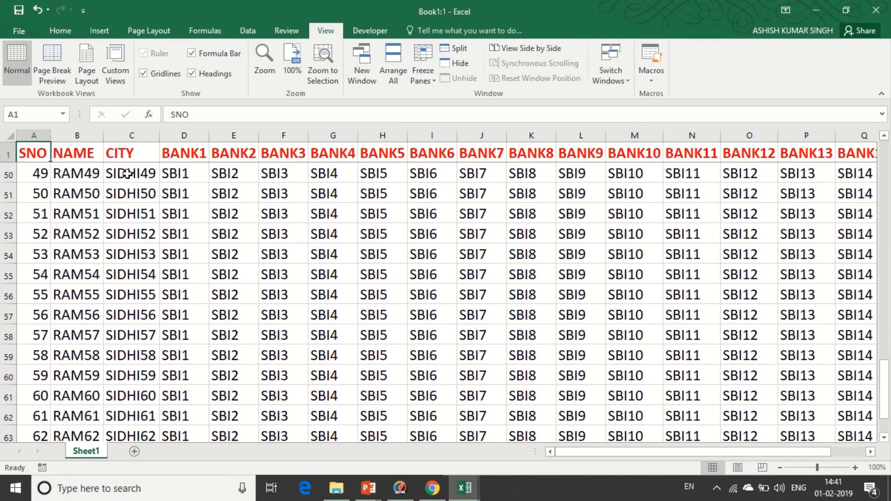
pyautogui.scroll(6, 325, 217)
pyautogui.scroll(10, 324, 217)
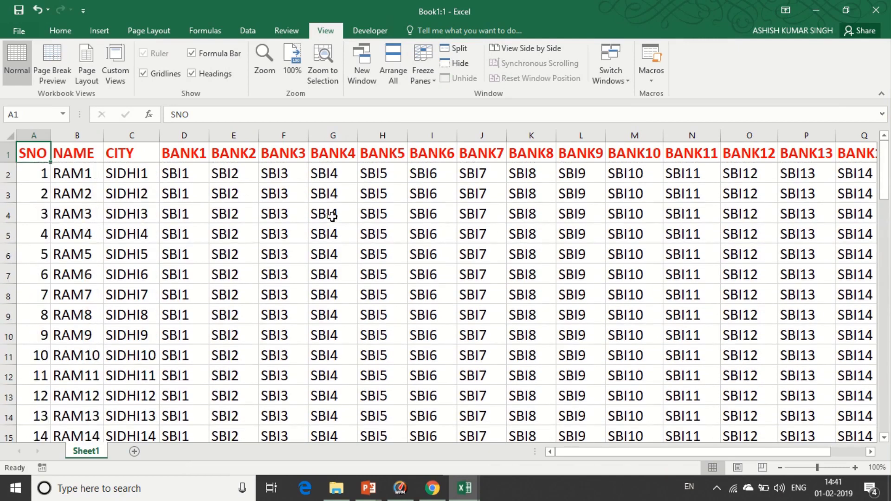
# Unfreeze the panes on the bank sheet and select the NAME header cell B1
pyautogui.click(428, 74)
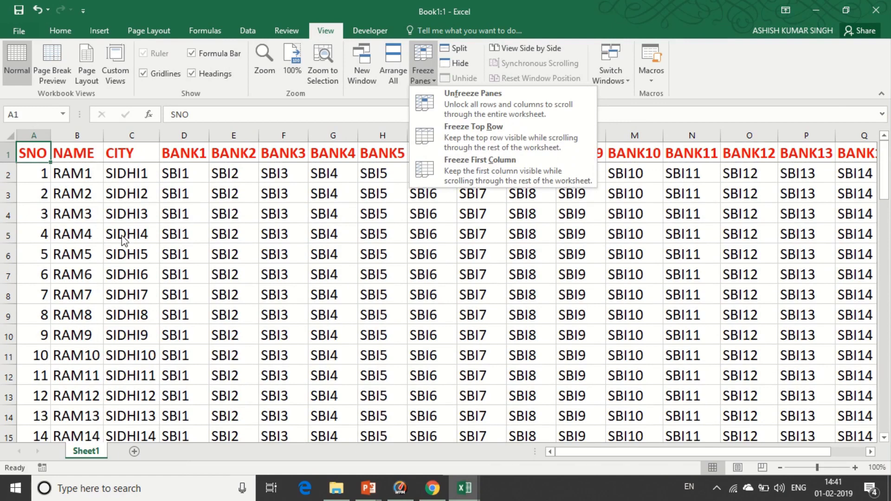
pyautogui.click(481, 104)
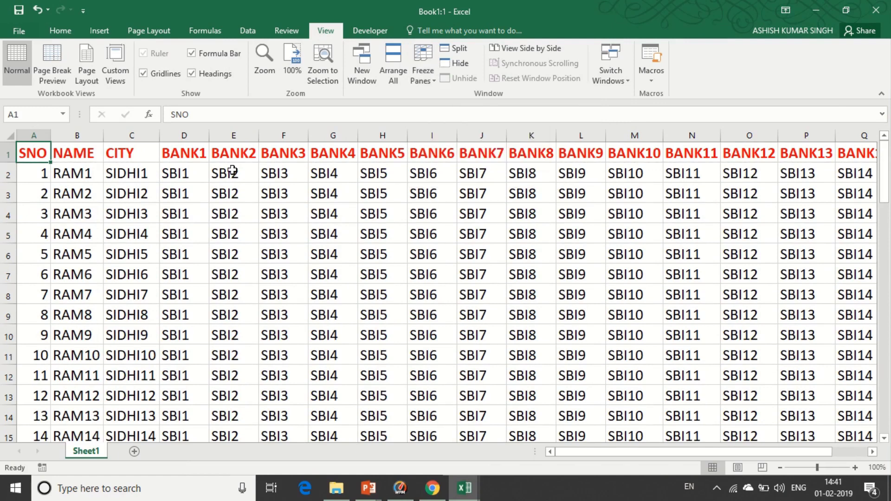
pyautogui.click(70, 160)
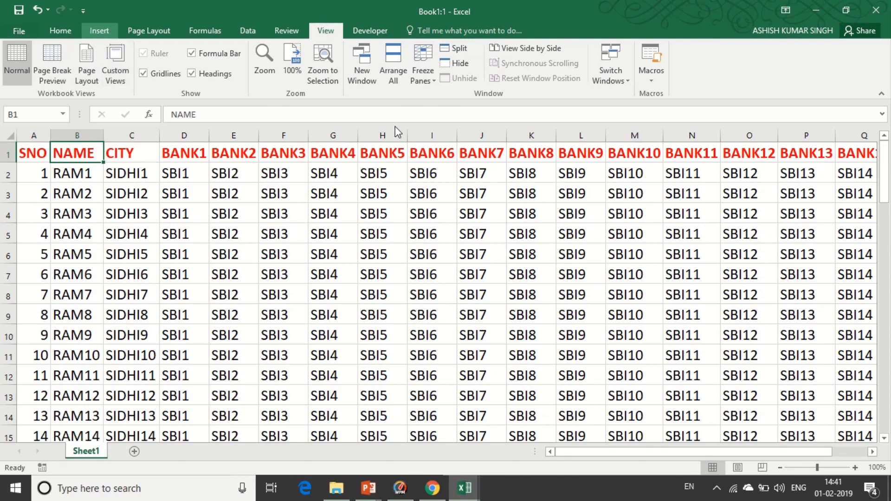
# Insert a blank sheet row above the bank headers and select cell C1
pyautogui.scroll(6, 56, 32)
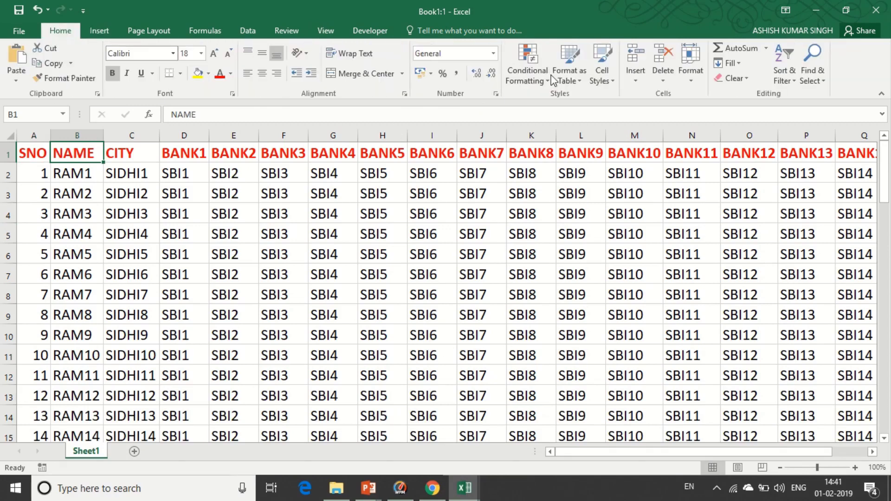
pyautogui.click(640, 80)
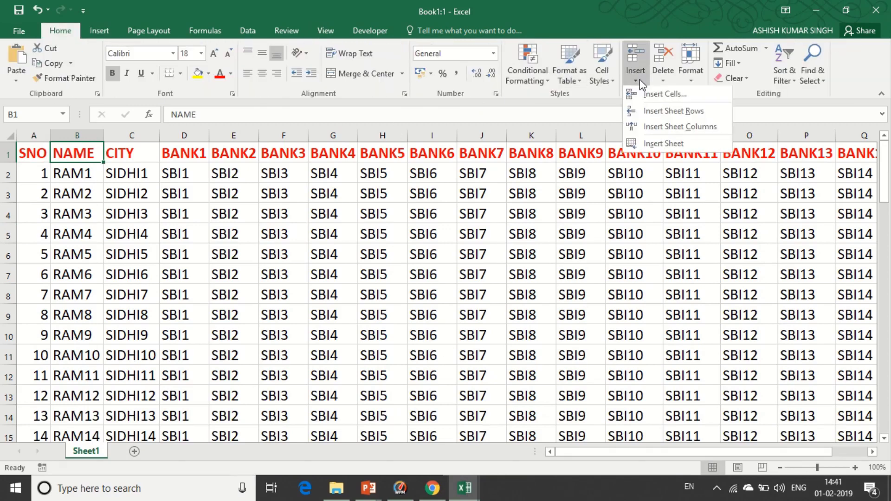
pyautogui.click(650, 110)
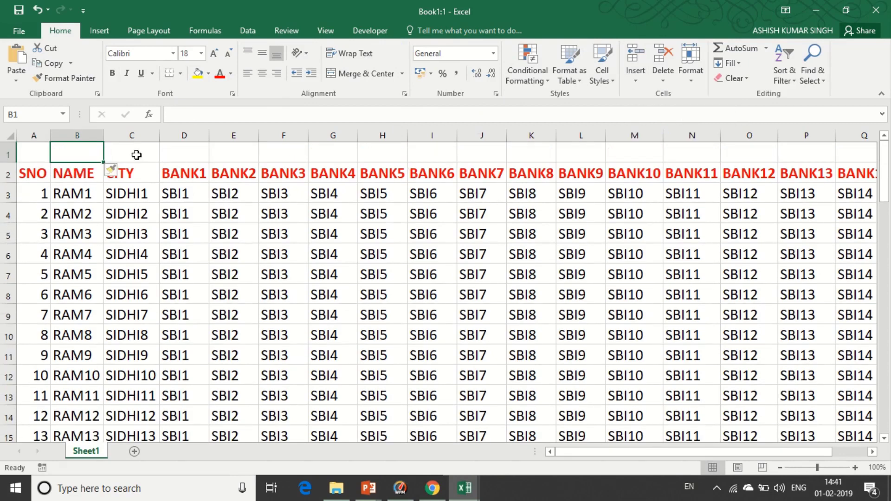
pyautogui.click(134, 153)
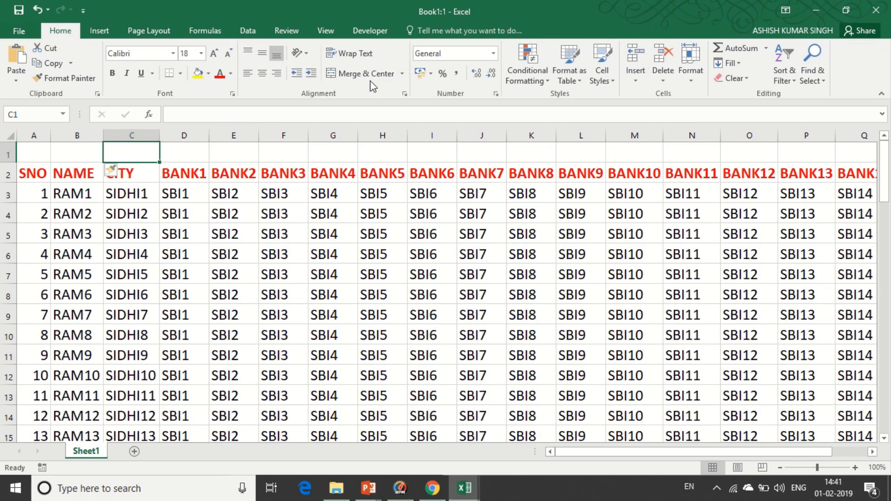
# Freeze the top row and scroll the sheet to test it
pyautogui.click(331, 31)
pyautogui.click(423, 74)
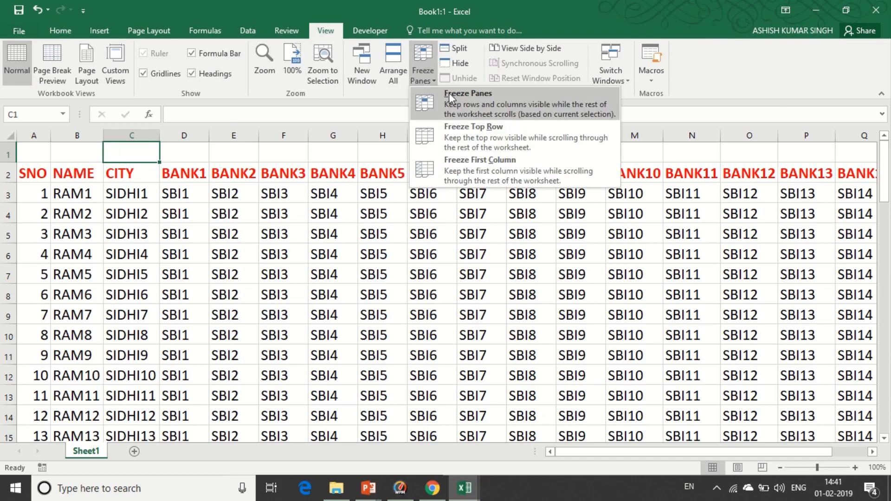
pyautogui.click(466, 132)
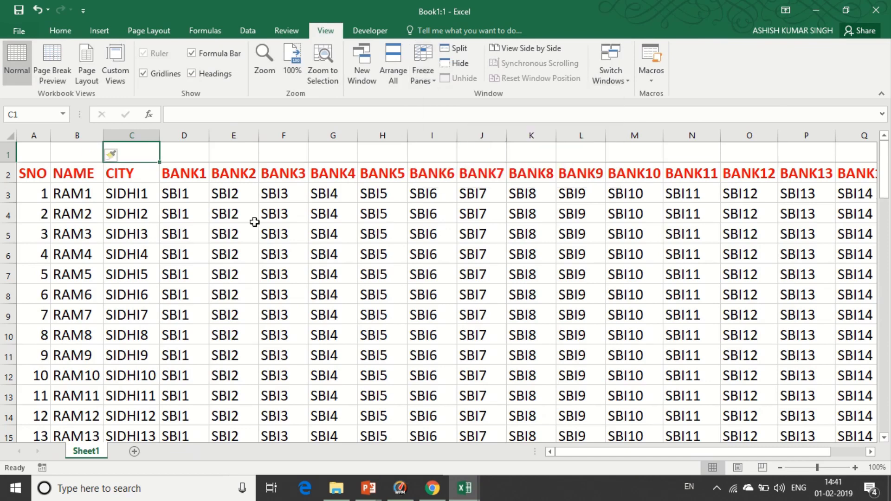
pyautogui.scroll(-2, 253, 226)
pyautogui.scroll(-16, 253, 226)
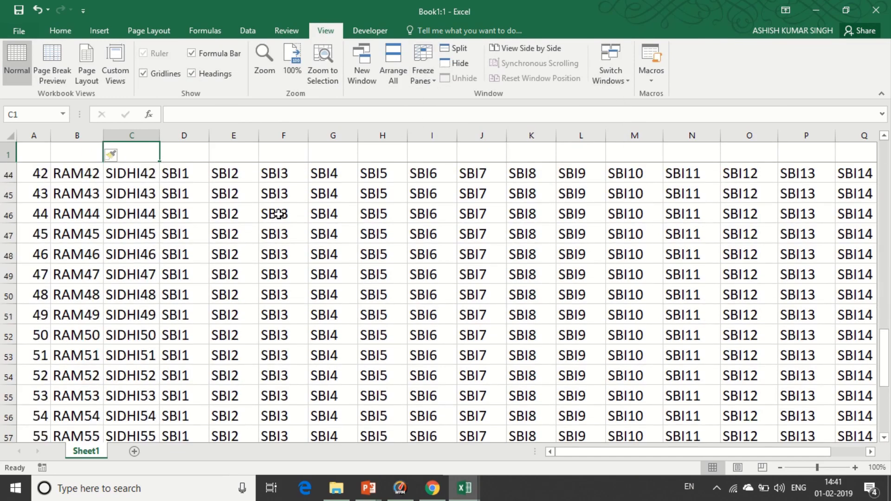
pyautogui.scroll(18, 324, 199)
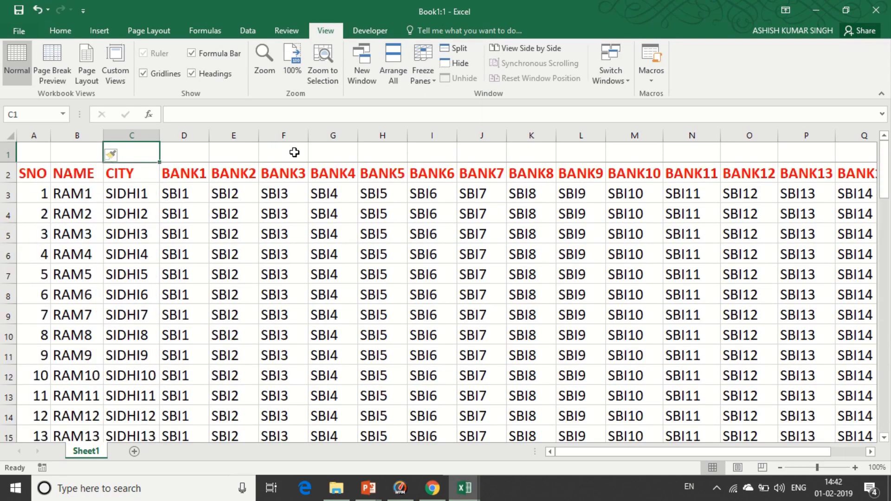
# Replace the top-row freeze with Freeze Panes at cell B3
pyautogui.click(83, 194)
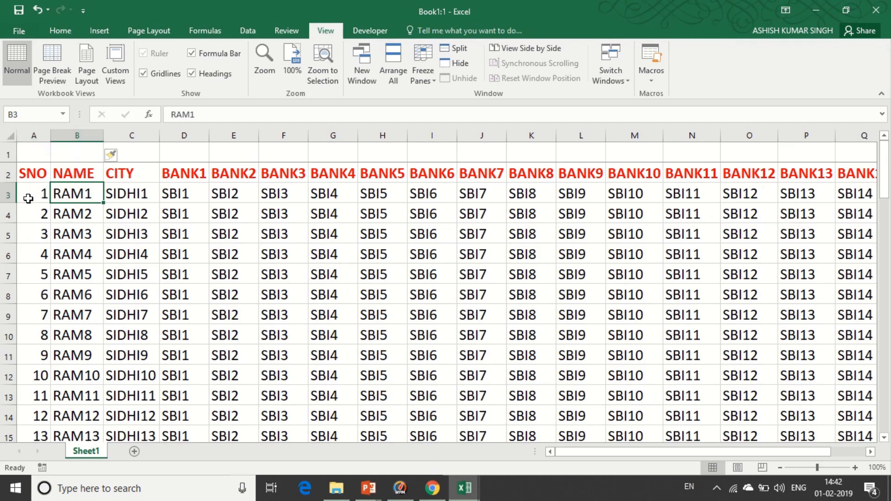
pyautogui.click(423, 80)
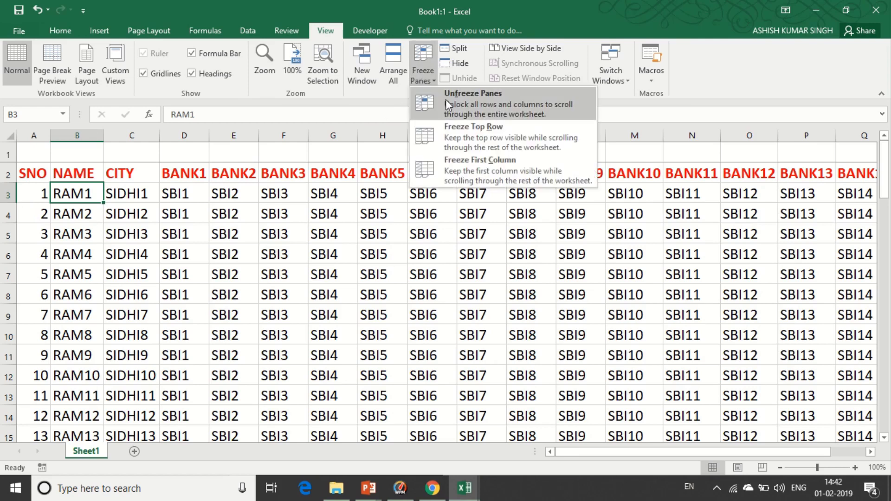
pyautogui.click(448, 101)
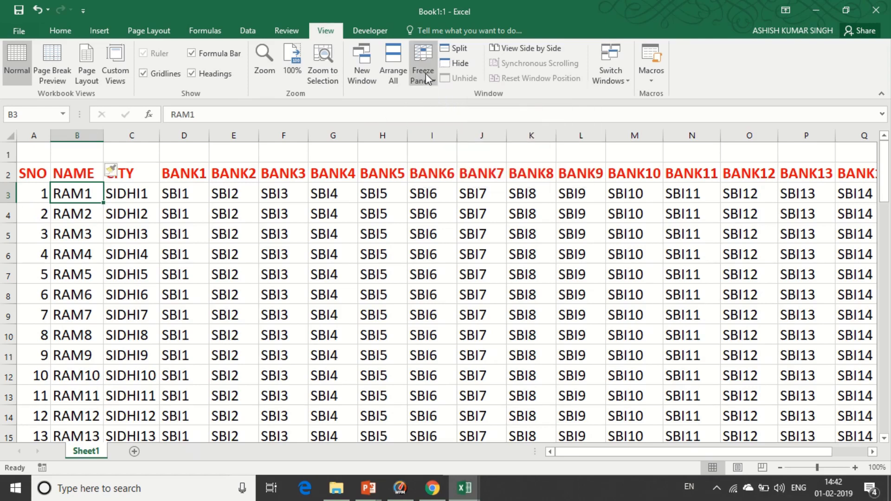
pyautogui.click(431, 80)
pyautogui.click(457, 105)
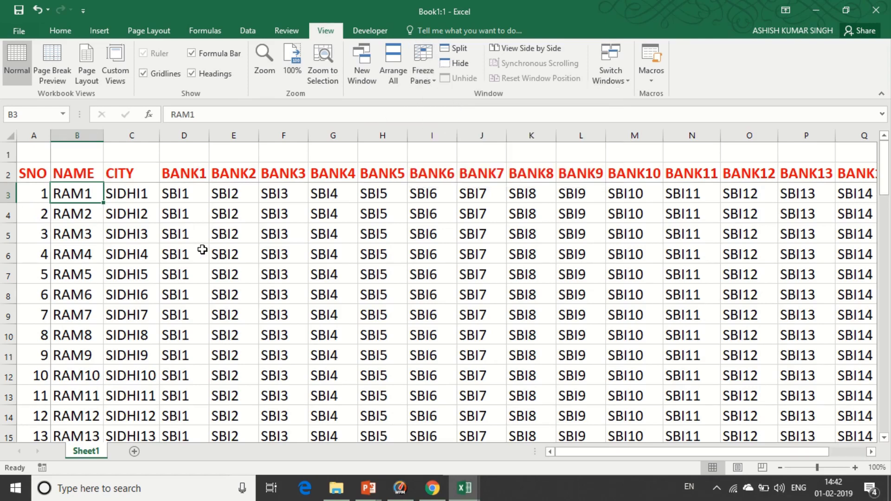
# Scroll to confirm rows 1–2 and column A stay fixed, then list open windows
pyautogui.scroll(-3, 213, 249)
pyautogui.scroll(-8, 199, 248)
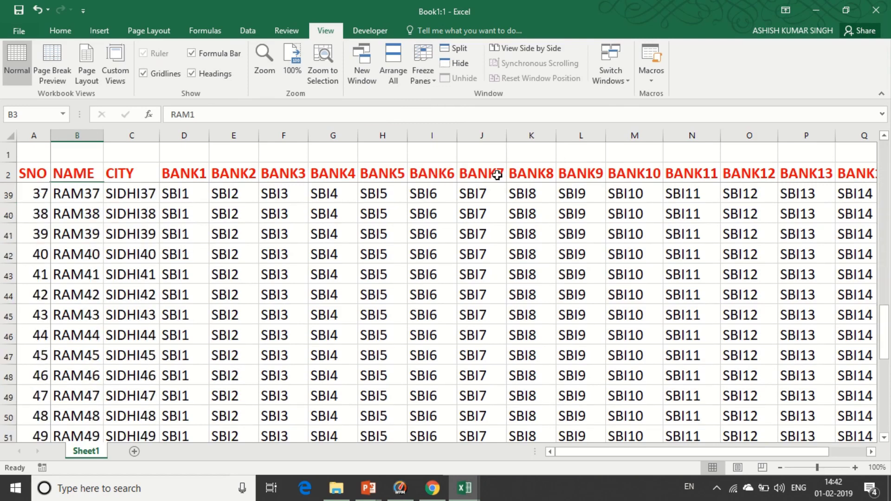
pyautogui.scroll(-4, 498, 182)
pyautogui.scroll(15, 492, 186)
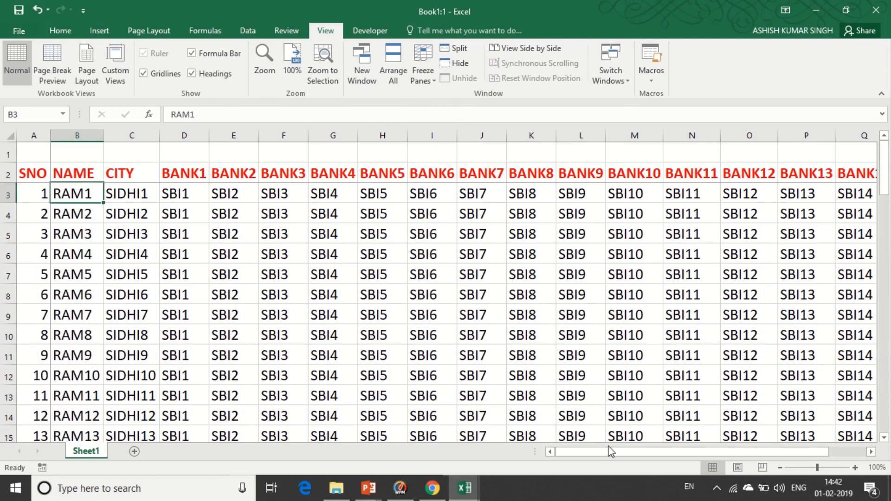
pyautogui.moveTo(605, 452)
pyautogui.mouseDown()
pyautogui.moveTo(713, 454)
pyautogui.moveTo(598, 449)
pyautogui.mouseUp()
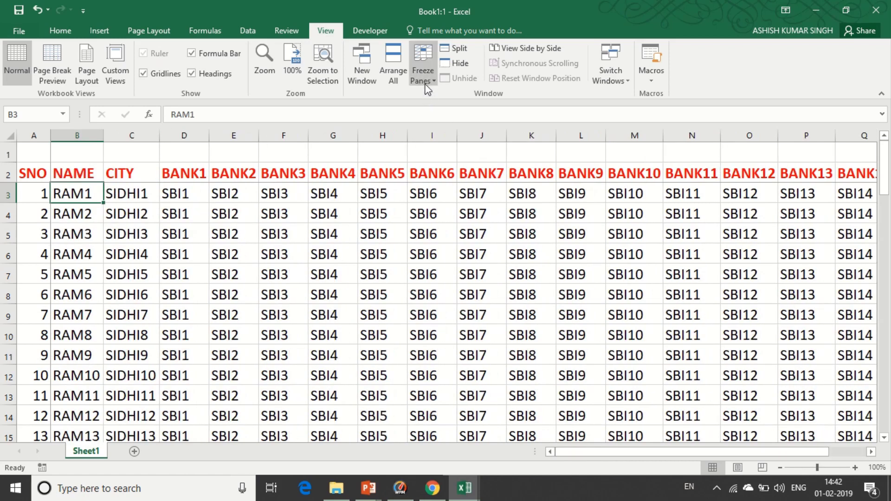
pyautogui.click(614, 81)
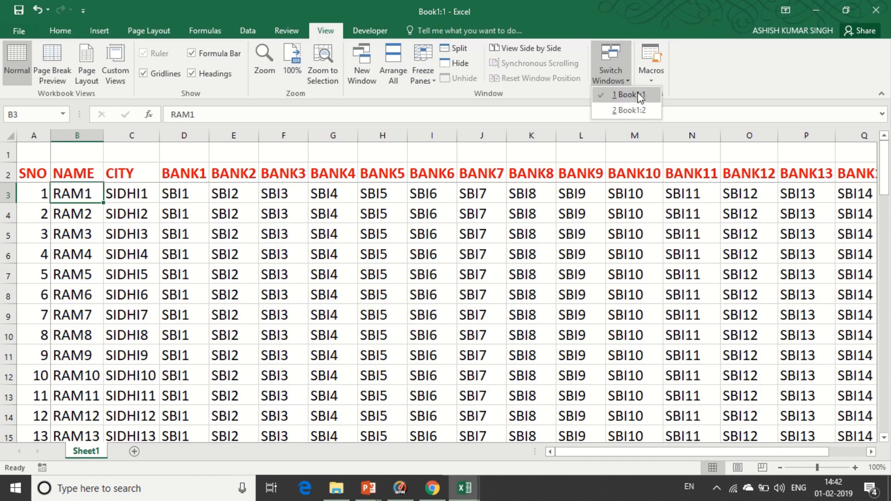
# Bring Book1:2 to the front, close it, and go to File > Open
pyautogui.click(631, 110)
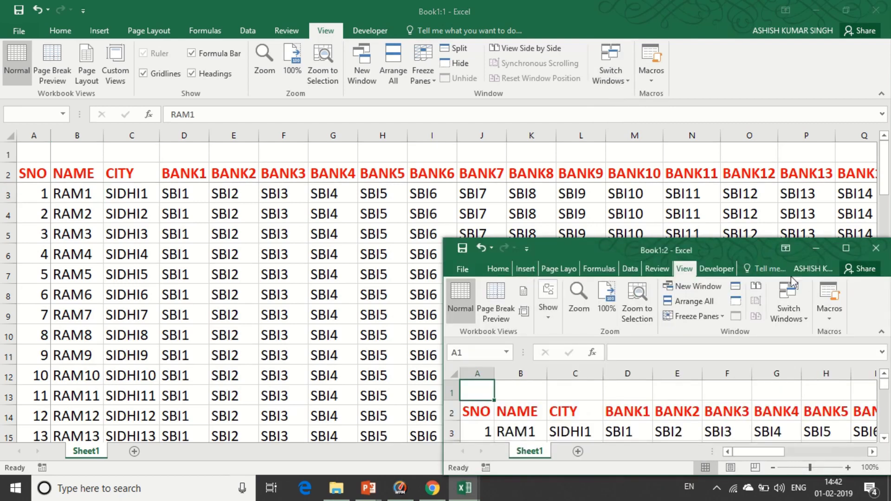
pyautogui.click(875, 248)
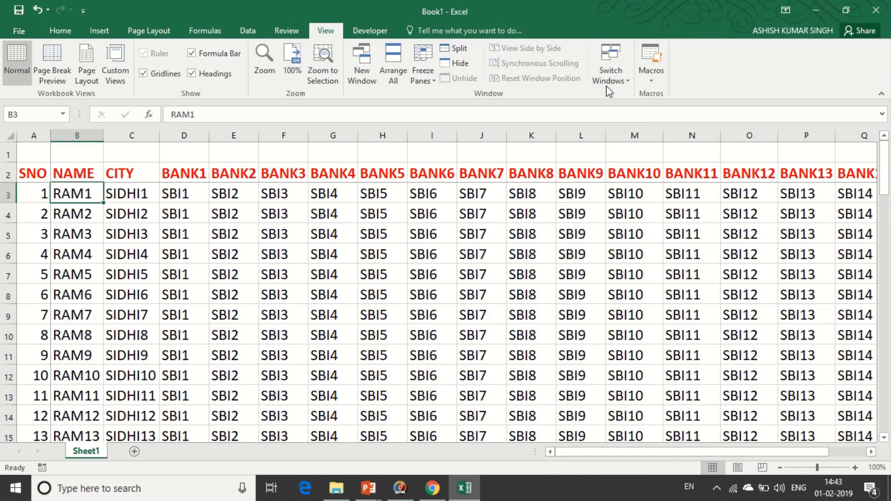
pyautogui.click(10, 32)
# Try opening MARKS DETAIL from Recent with a password and dismiss the incorrect-password error
pyautogui.click(34, 116)
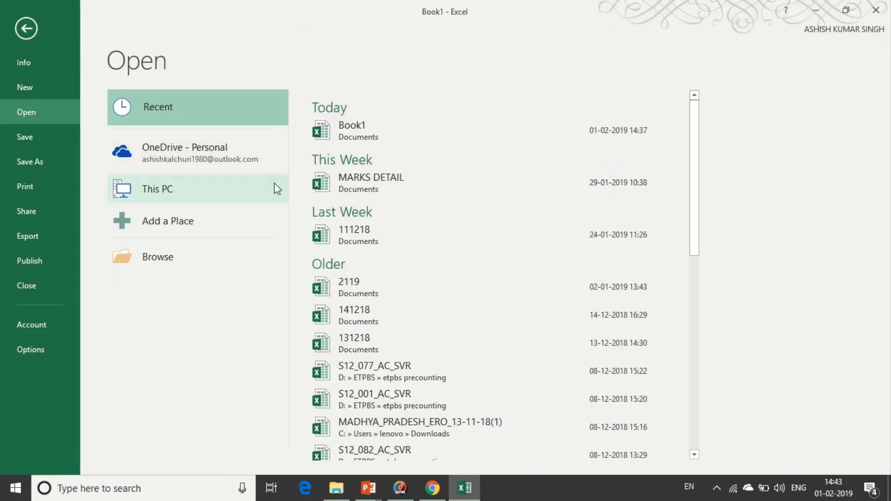
pyautogui.click(358, 180)
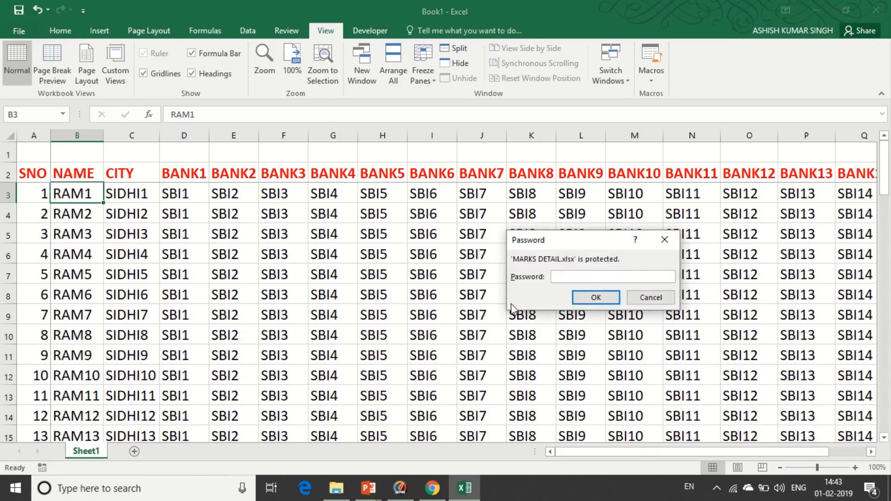
pyautogui.write('12')
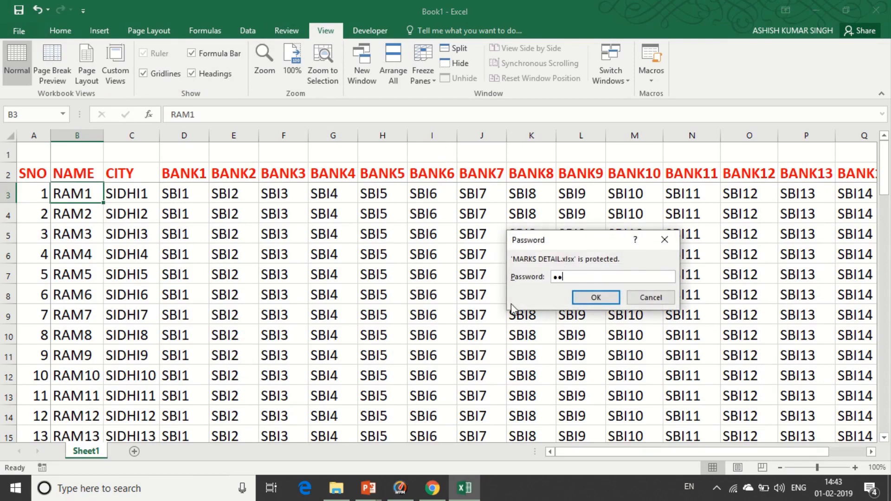
pyautogui.click(589, 299)
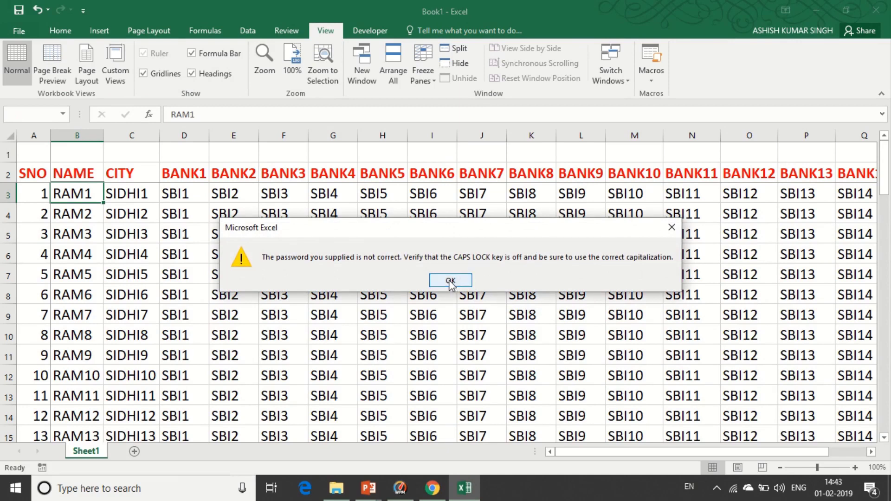
pyautogui.click(450, 280)
# Open the 111218 workbook from the Recent list
pyautogui.moveTo(515, 14)
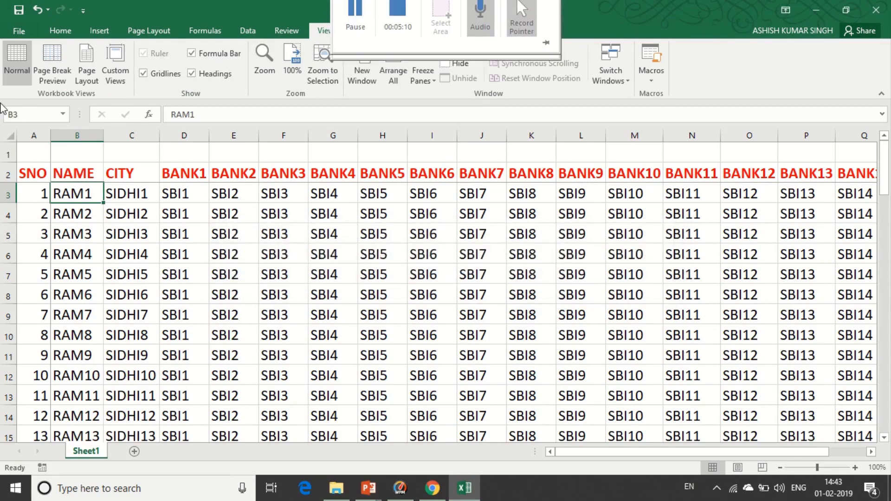
pyautogui.click(8, 33)
pyautogui.click(26, 113)
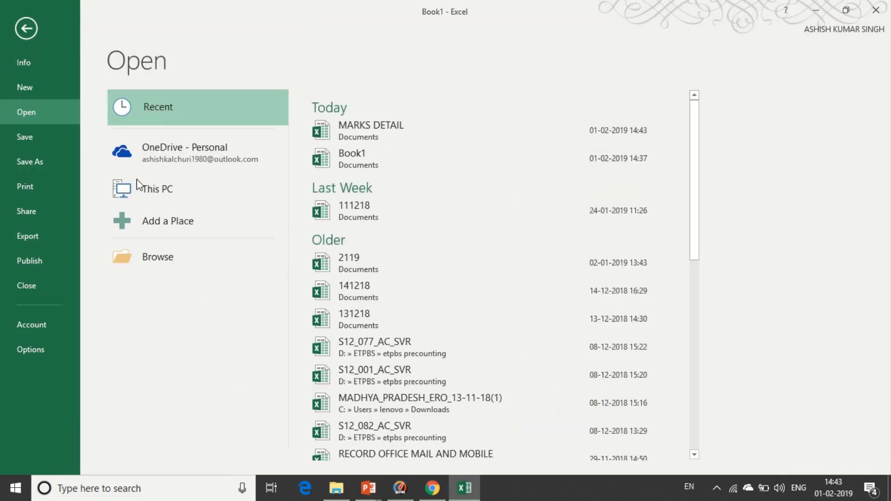
pyautogui.click(349, 207)
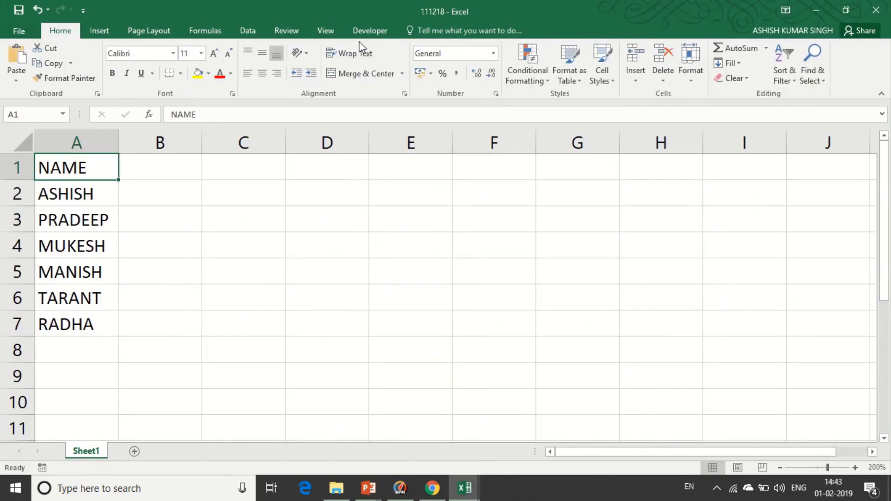
# Use View > Switch Windows to return to the Book1 bank workbook
pyautogui.click(325, 30)
pyautogui.click(610, 83)
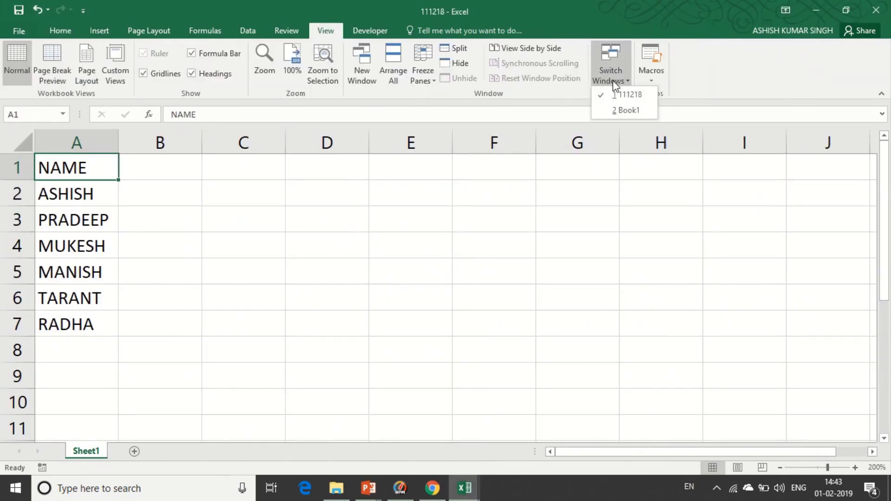
pyautogui.click(624, 111)
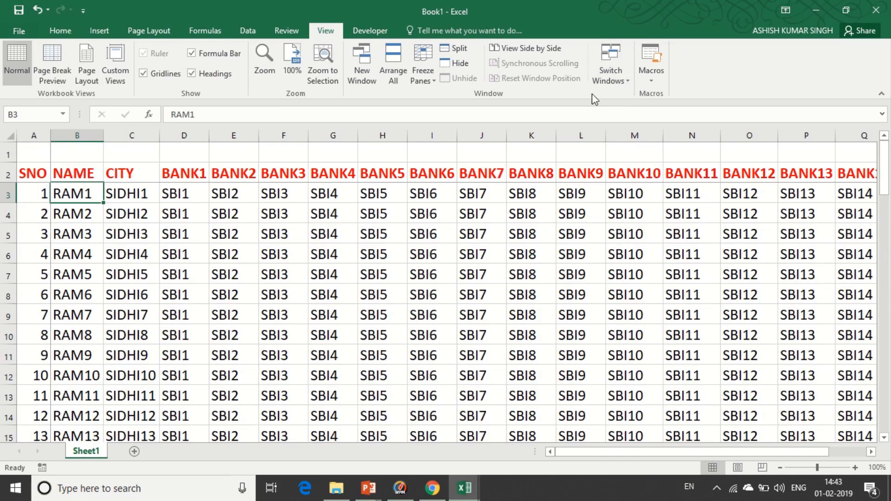